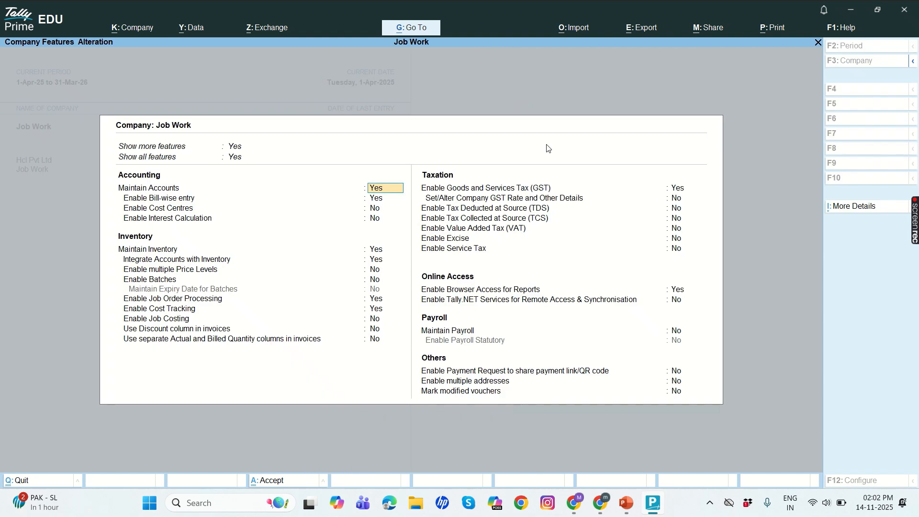
# Review the Job Work company's job order processing and cost tracking features, and return to the Gateway of Tally
pyautogui.press('Down')
pyautogui.press('Down')
pyautogui.press('Down')
pyautogui.press('Down')
pyautogui.press('Down')
pyautogui.press('Down')
pyautogui.press('Down')
pyautogui.press('Down')
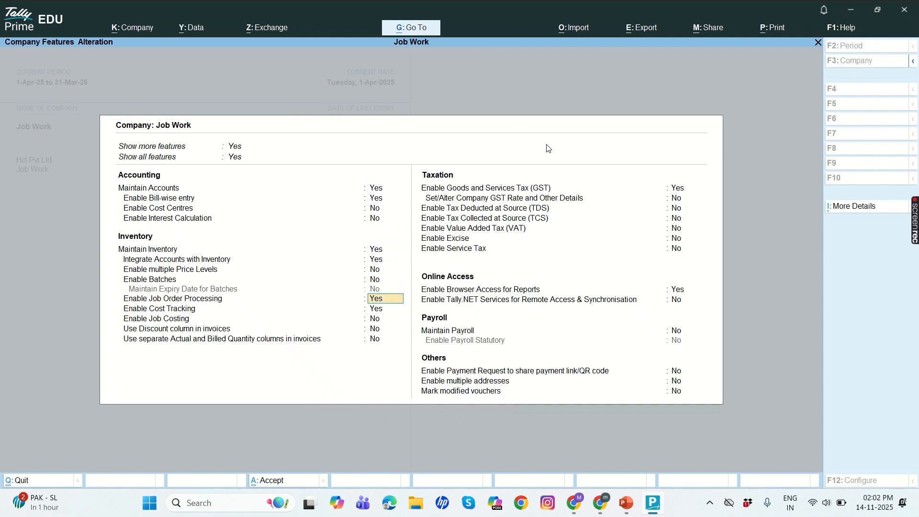
pyautogui.press('Down')
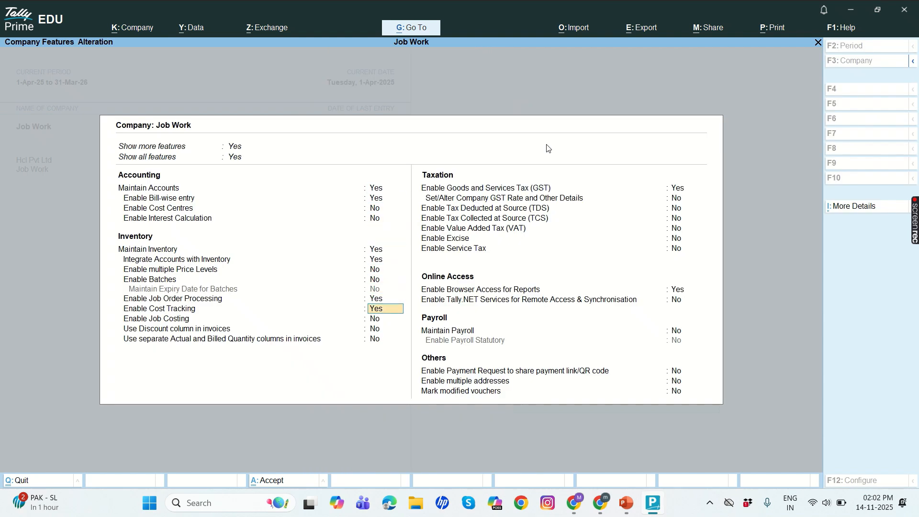
pyautogui.press('F3')
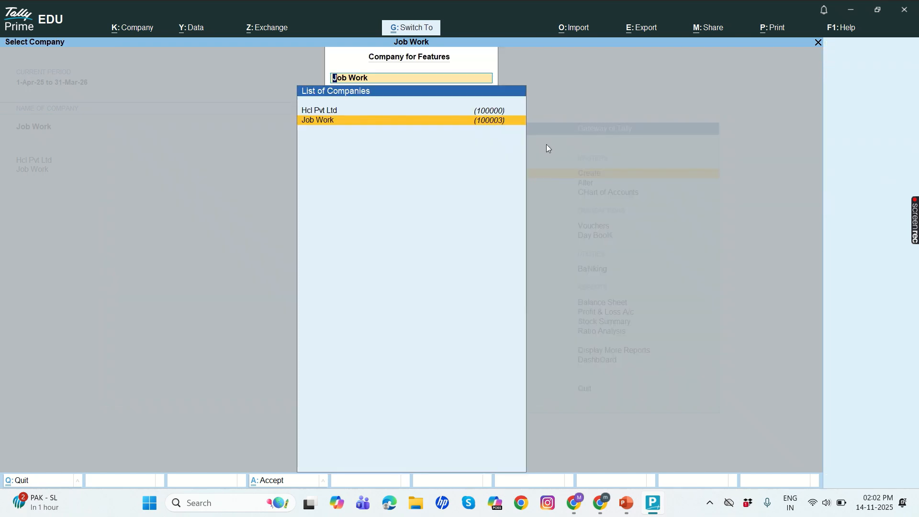
pyautogui.press('Return')
pyautogui.press('F3')
pyautogui.press('Escape')
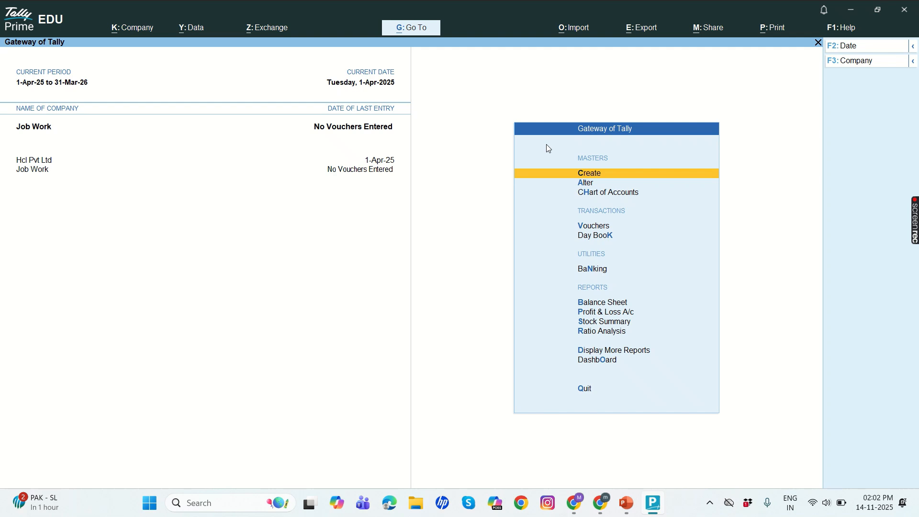
# Open the Material Out voucher type of the Job Work company for alteration
pyautogui.press('Down')
pyautogui.press('Return')
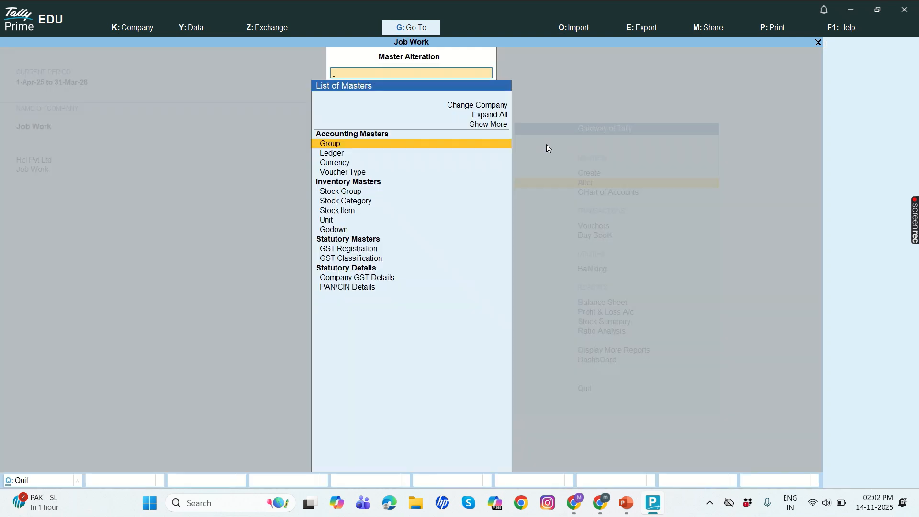
pyautogui.press('Down')
pyautogui.press('Down')
pyautogui.press('Down')
pyautogui.press('Return')
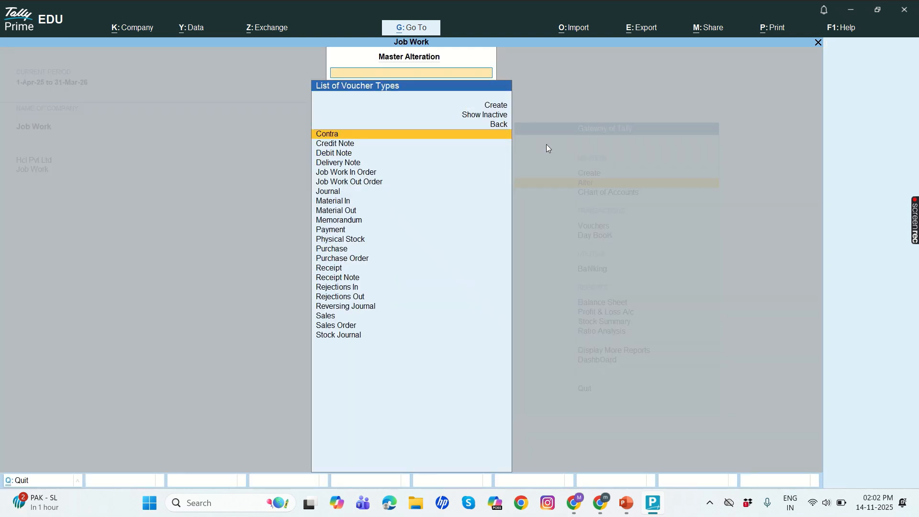
pyautogui.press('Down')
pyautogui.press('Down')
pyautogui.press('Down')
pyautogui.press('Down')
pyautogui.press('Down')
pyautogui.press('Down')
pyautogui.press('Down')
pyautogui.press('Down')
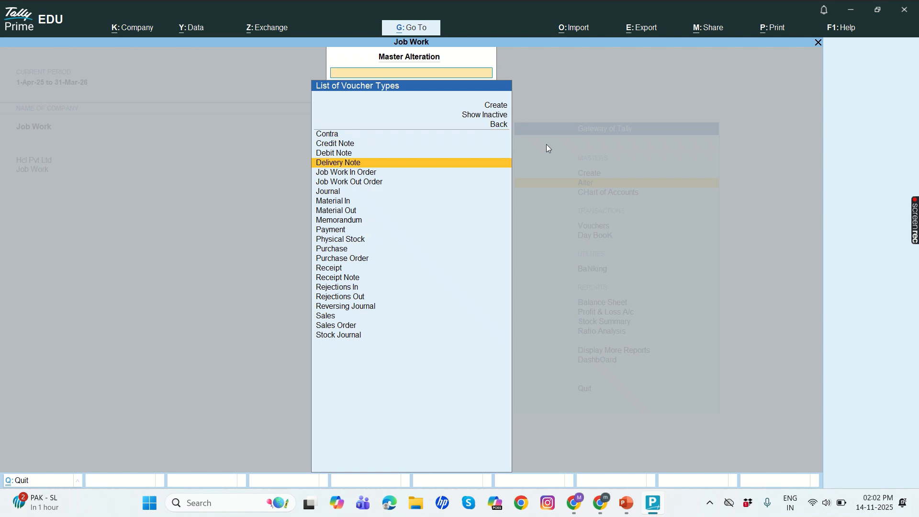
pyautogui.press('Return')
# Enable Use for job work on the Material Out voucher type, leave Job Work In at No, and save it
pyautogui.press('Return')
pyautogui.press('Return')
pyautogui.press('Return')
pyautogui.press('Return')
pyautogui.press('Return')
pyautogui.press('Return')
pyautogui.press('Return')
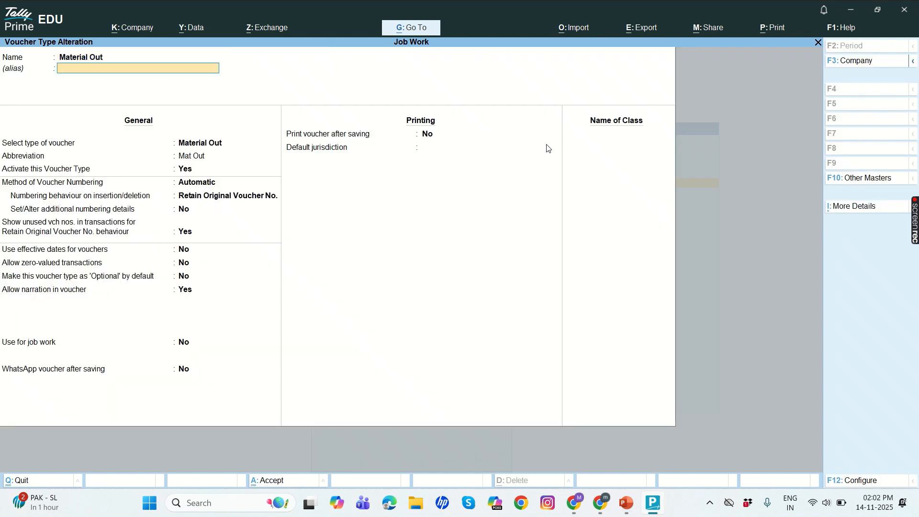
pyautogui.press('Return')
pyautogui.press('Return')
pyautogui.press('Return')
pyautogui.press('Return')
pyautogui.press('Return')
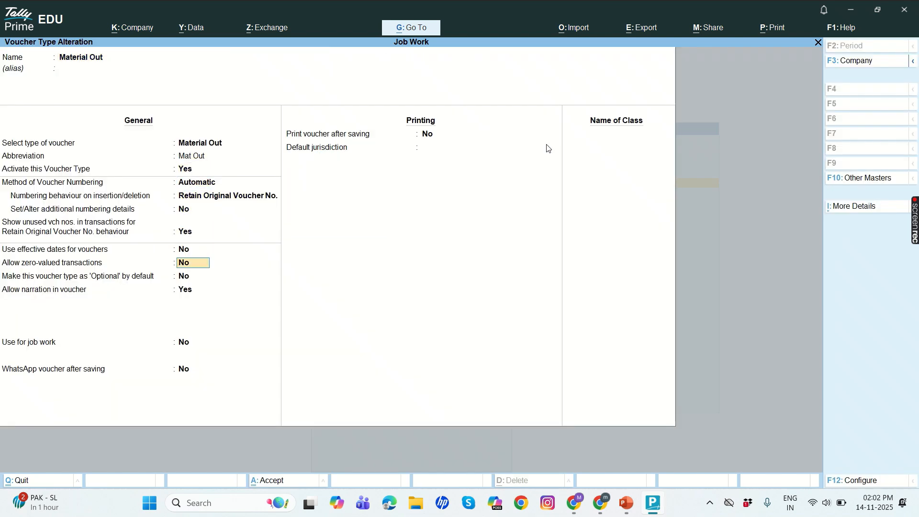
pyautogui.press('y')
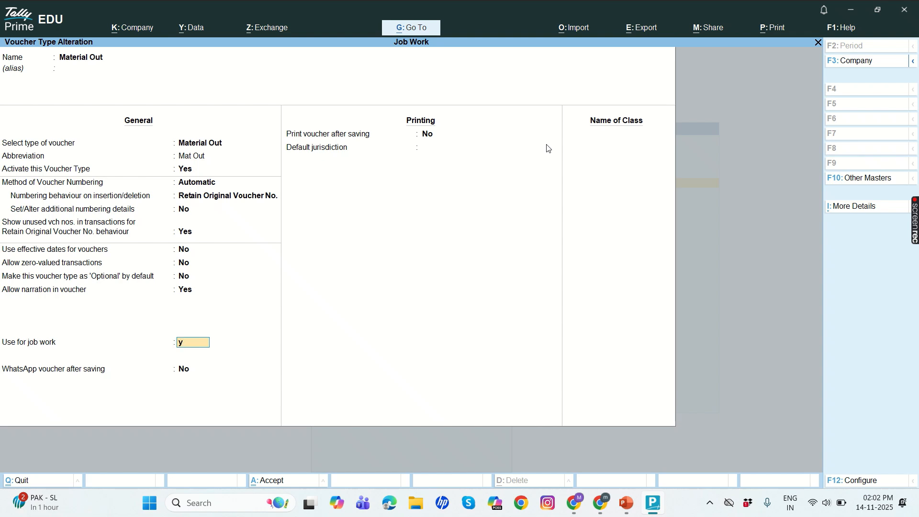
pyautogui.press('Return')
pyautogui.press('Return')
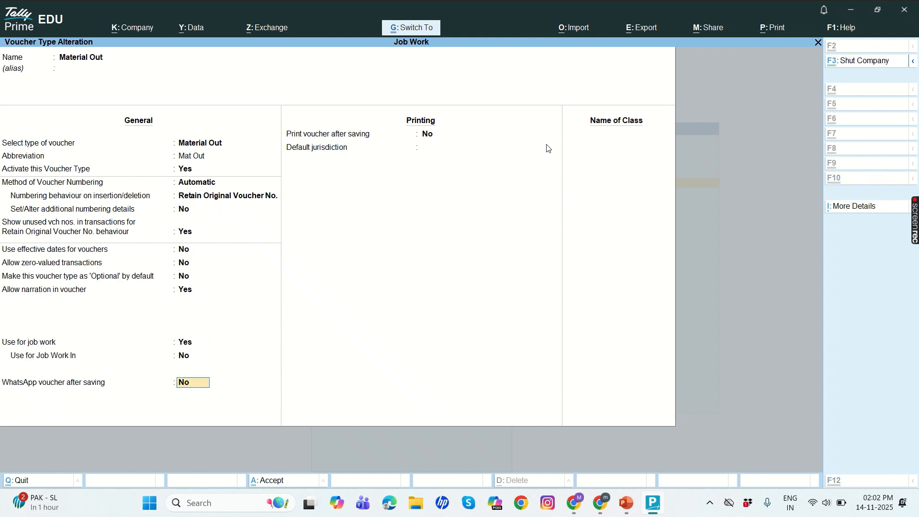
pyautogui.press('Return')
# Open the Material In voucher type for alteration and set Use for job work to Yes
pyautogui.press('Up')
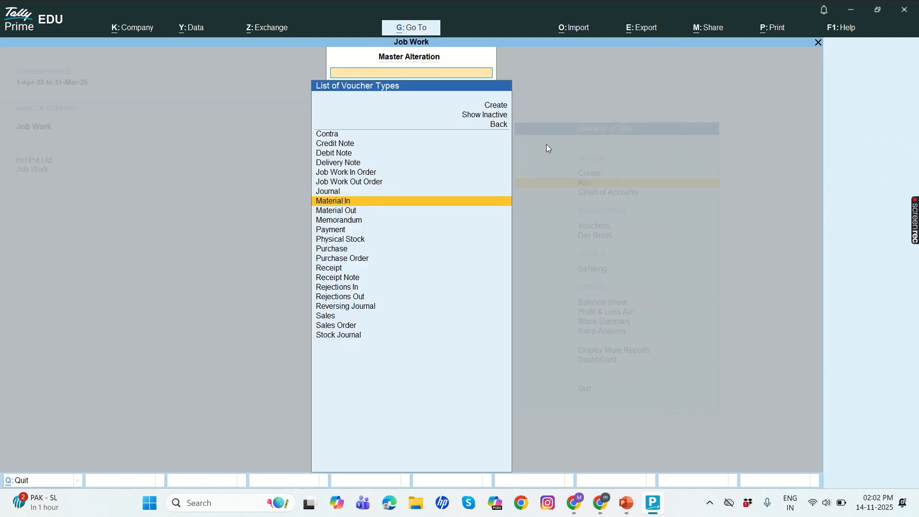
pyautogui.press('Return')
pyautogui.press('Return')
pyautogui.press('Return')
pyautogui.press('Return')
pyautogui.press('Return')
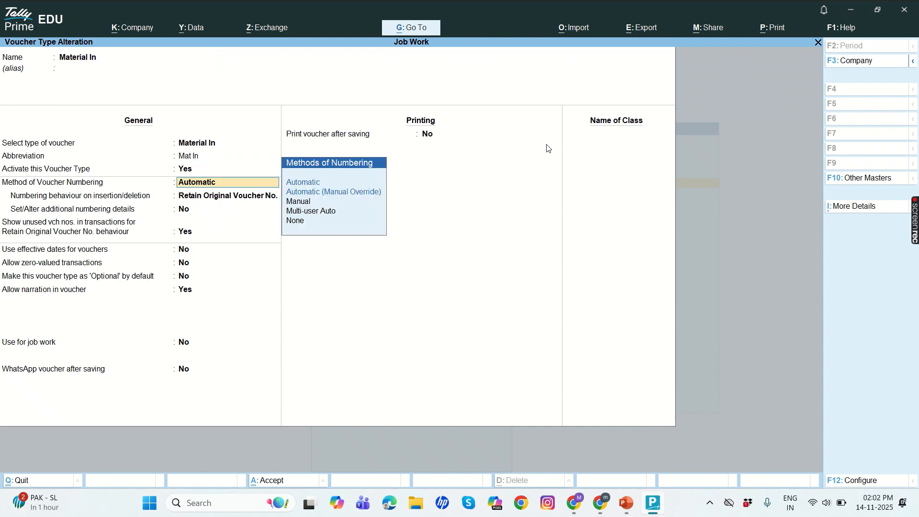
pyautogui.press('Return')
pyautogui.press('Return')
pyautogui.press('Return')
pyautogui.press('Return')
pyautogui.press('Return')
pyautogui.press('Return')
pyautogui.press('Return')
pyautogui.press('Return')
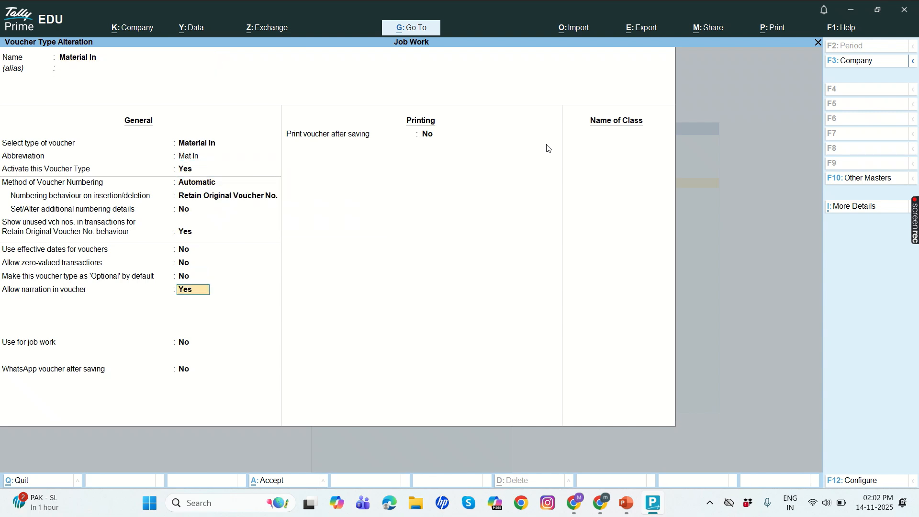
pyautogui.press('y')
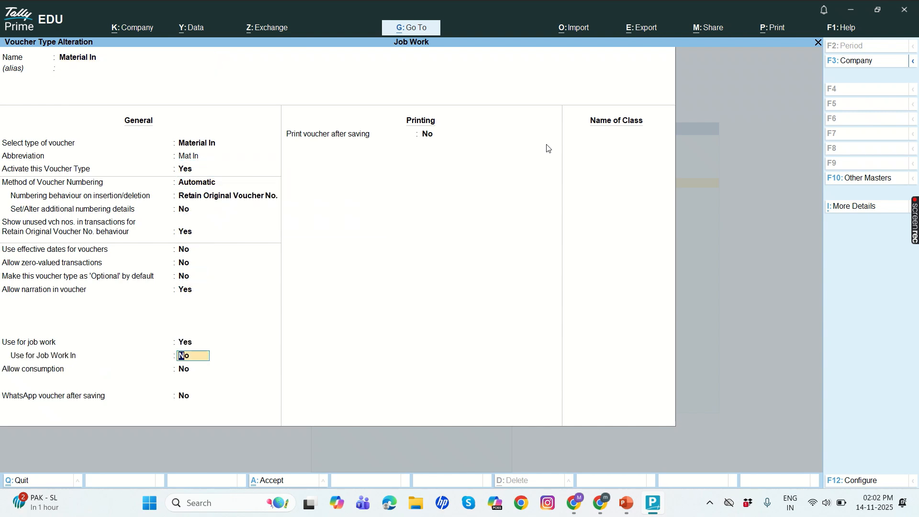
# Leave Use for Job Work In at No, set Allow consumption to Yes, and save the Material In voucher type
pyautogui.press('Return')
pyautogui.write('y')
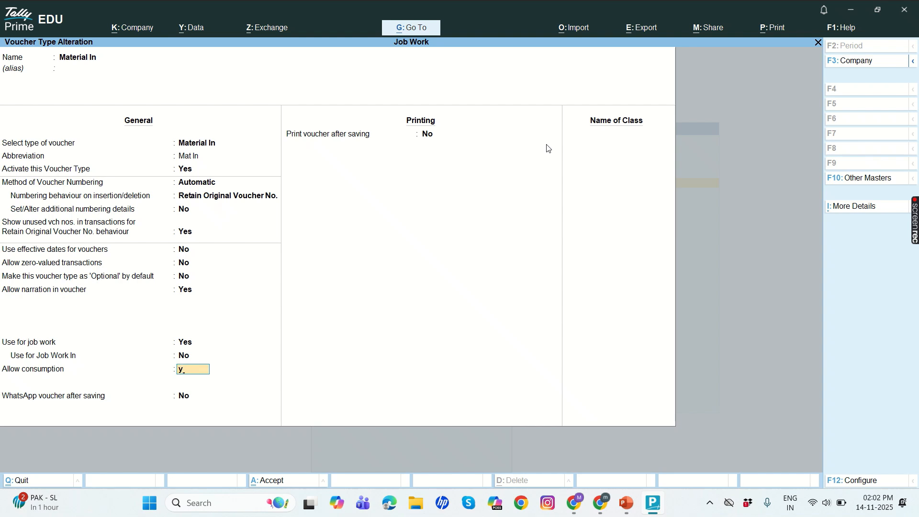
pyautogui.press('Return')
pyautogui.press('ctrl')
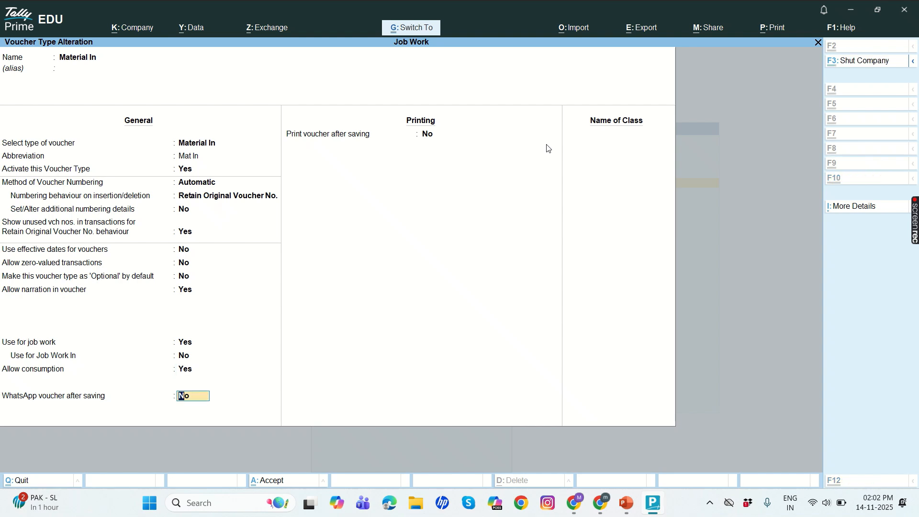
pyautogui.hotkey('ctrl', 'a')
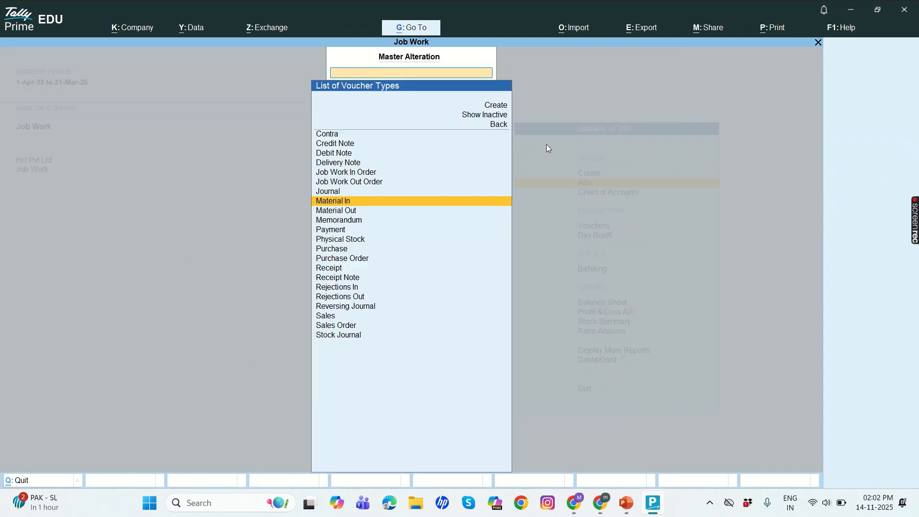
# Leave the voucher types and open a blank stock item creation form from the masters list
pyautogui.press('Escape')
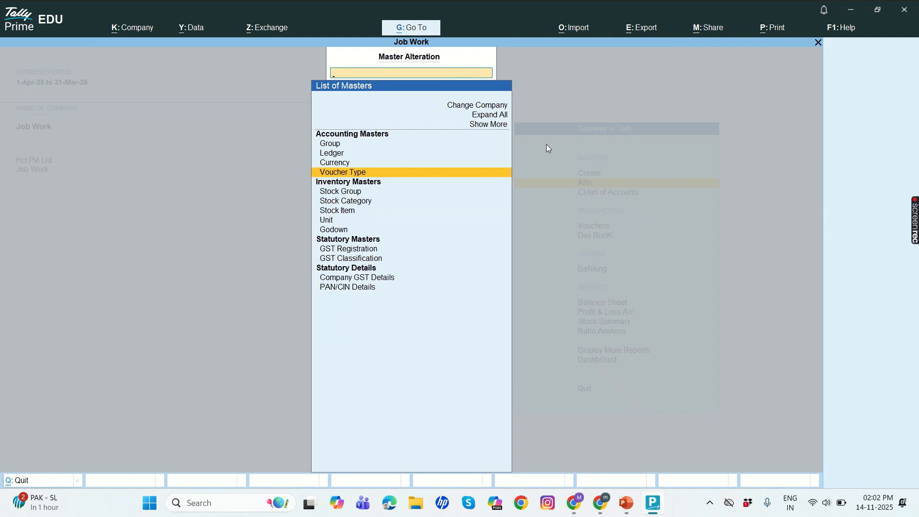
pyautogui.press('Down')
pyautogui.press('Down')
pyautogui.press('Down')
pyautogui.press('Down')
pyautogui.press('Up')
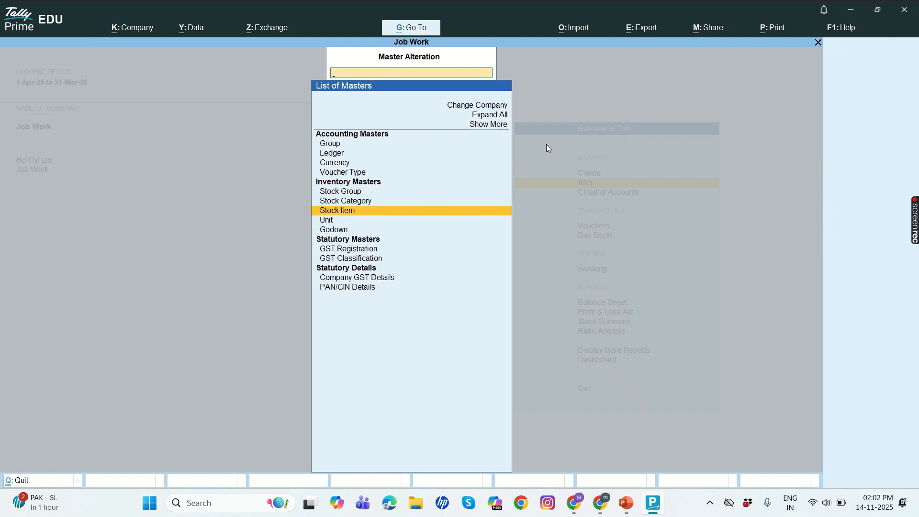
pyautogui.press('Return')
pyautogui.press('Return')
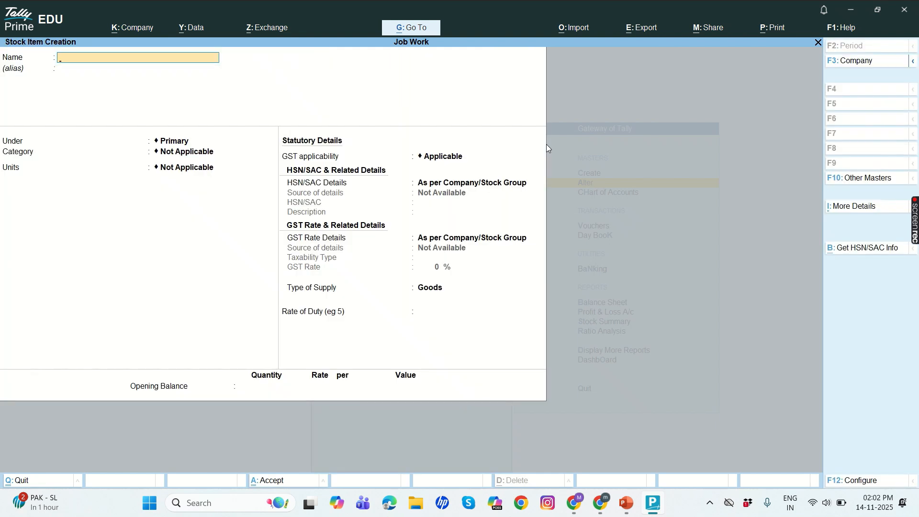
# Name the new stock item Cpu and keep it under Primary
pyautogui.write('Cp')
pyautogui.press('Return')
pyautogui.press('Return')
pyautogui.press('Return')
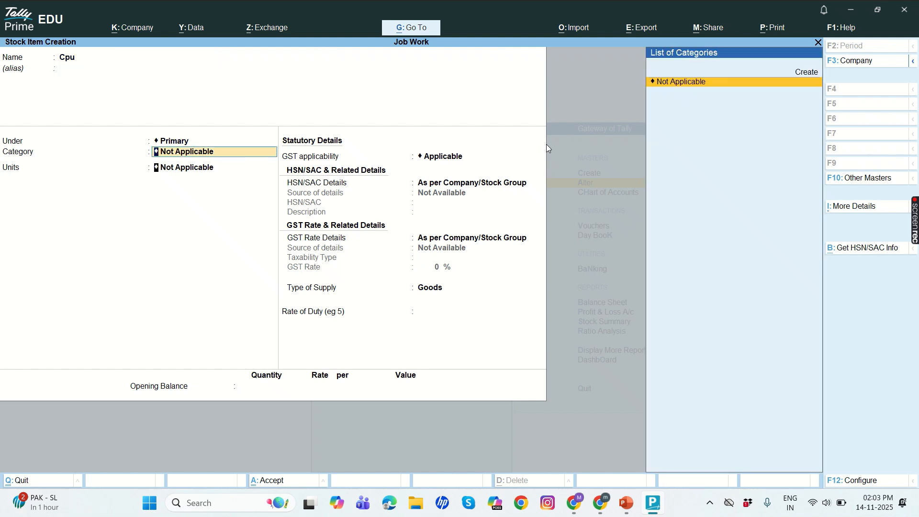
# Create a simple unit with the symbol pcs for the Cpu stock item
pyautogui.press('Up')
pyautogui.press('Return')
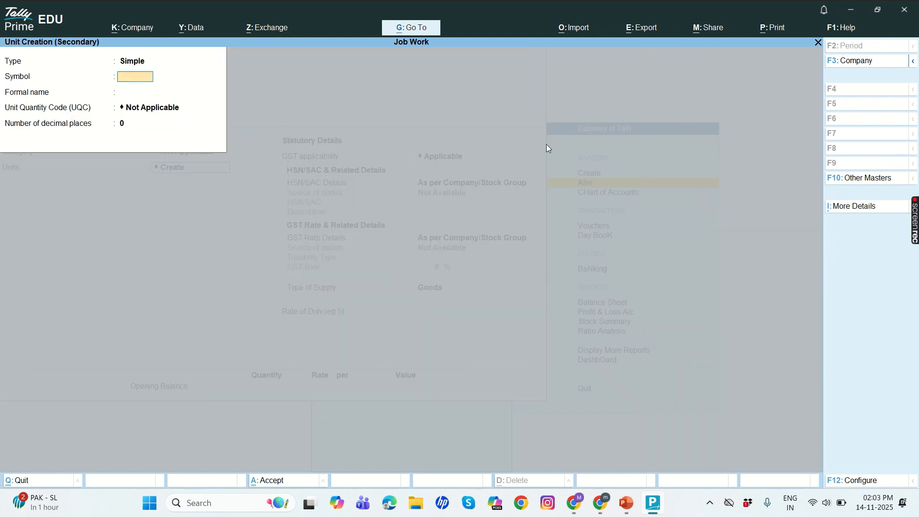
pyautogui.write('p')
pyautogui.press('Return')
pyautogui.press('Return')
pyautogui.press('Return')
pyautogui.press('Return')
# Leave components (BOM) and cost tracking at No for the Cpu stock item and save it
pyautogui.press('Return')
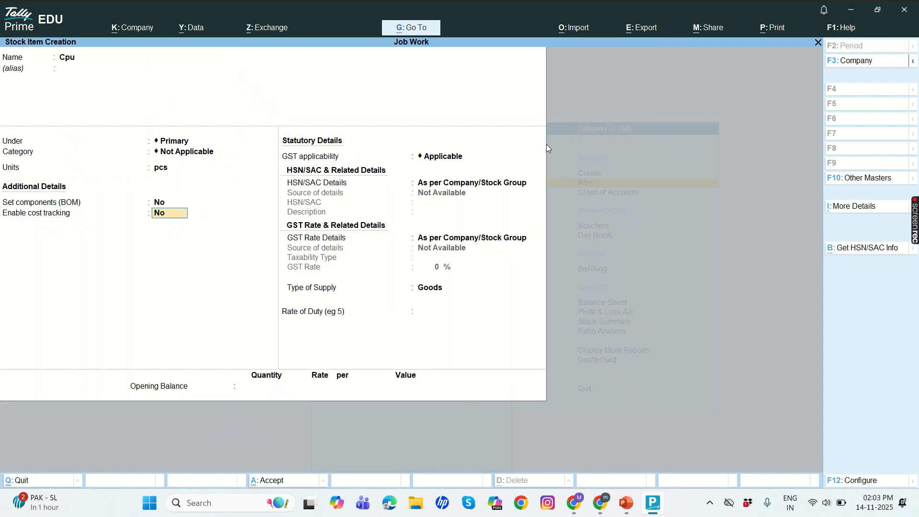
pyautogui.press('Return')
pyautogui.press('Return')
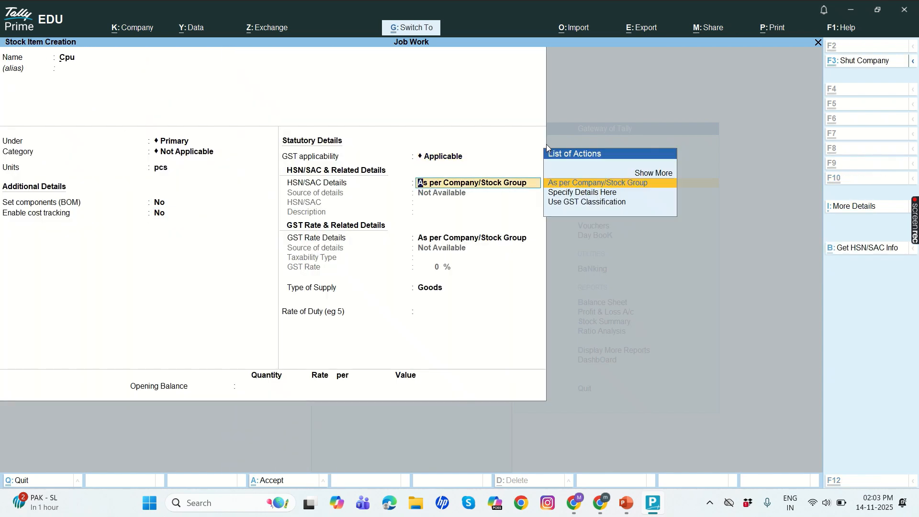
pyautogui.hotkey('ctrl', 'a')
# Create and save a stock item named Moniter under Primary, measured in pcs, with BOM and cost tracking at No
pyautogui.write('Monit')
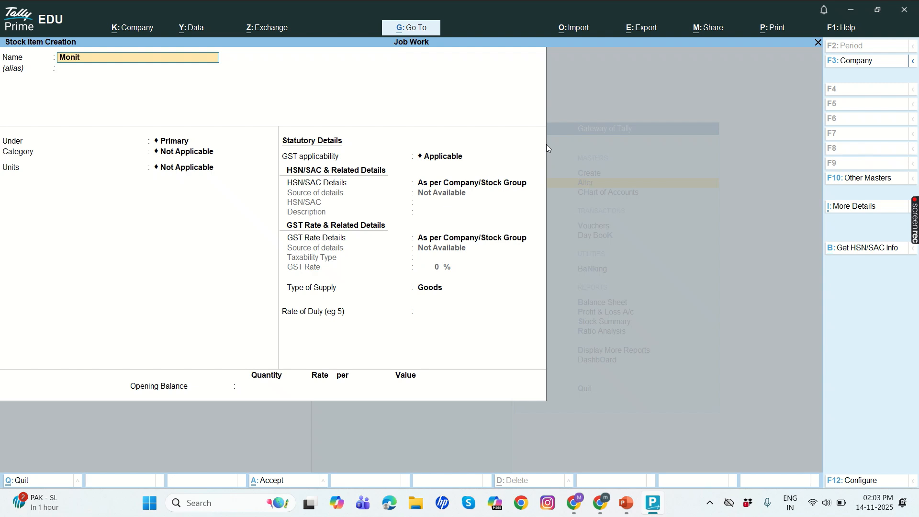
pyautogui.write('er')
pyautogui.press('Return')
pyautogui.press('Return')
pyautogui.press('Return')
pyautogui.press('Return')
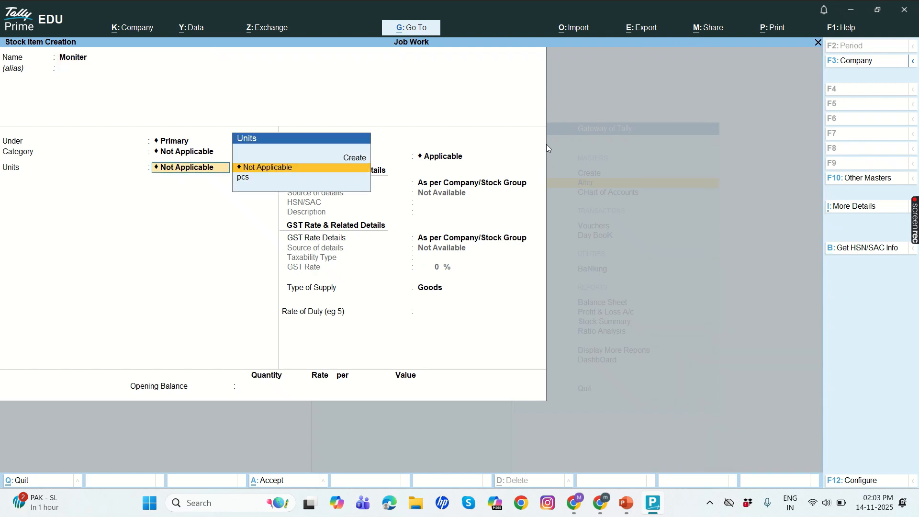
pyautogui.press('Down')
pyautogui.press('Return')
pyautogui.press('Return')
pyautogui.press('Return')
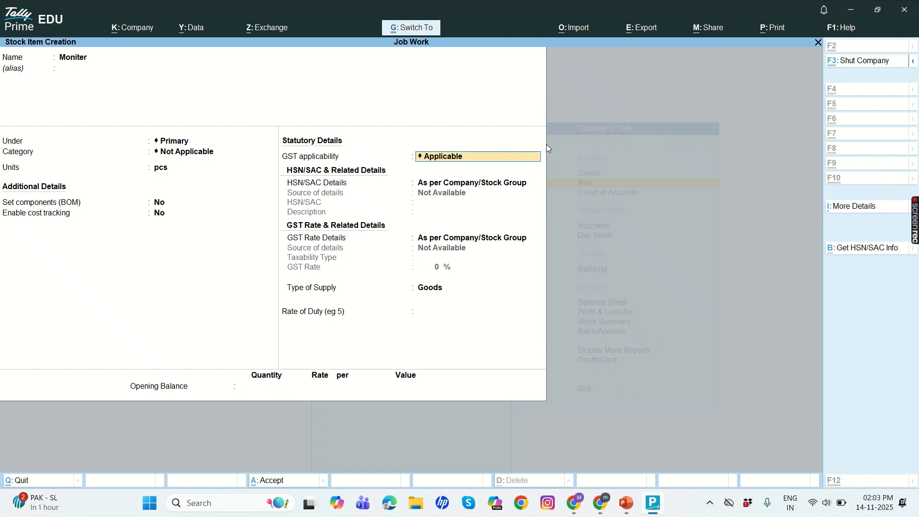
pyautogui.hotkey('ctrl', 'a')
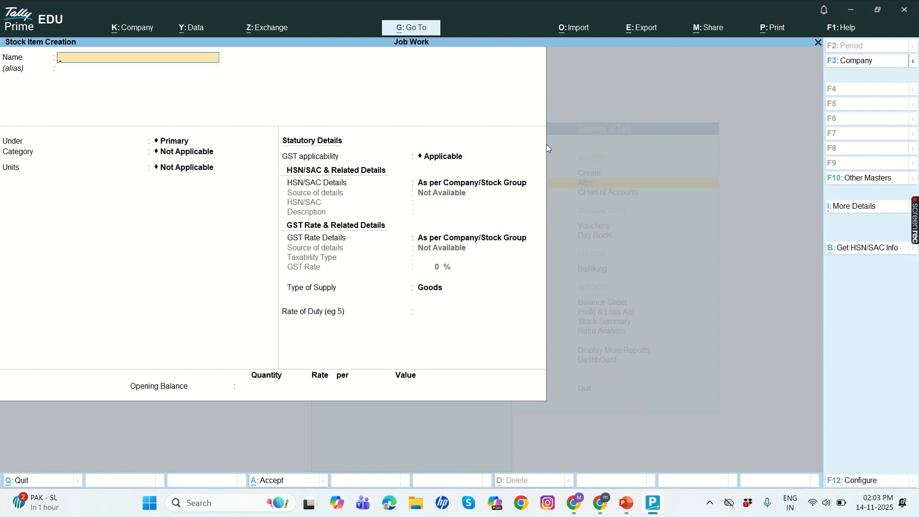
# Create and save a stock item named Keyboard under Primary, measured in pcs, with BOM and cost tracking at No
pyautogui.write('Keyboard')
pyautogui.press('Return')
pyautogui.press('Return')
pyautogui.press('Return')
pyautogui.press('Return')
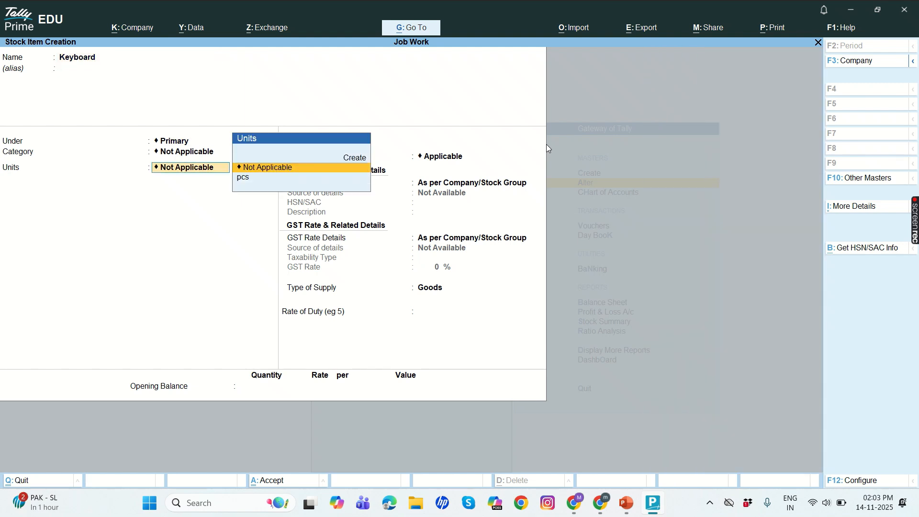
pyautogui.press('Down')
pyautogui.press('Return')
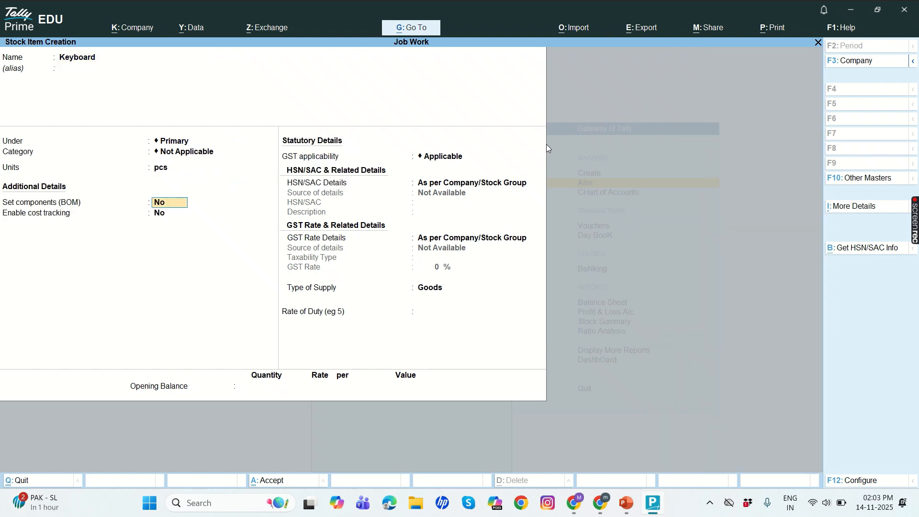
pyautogui.press('Return')
pyautogui.press('Return')
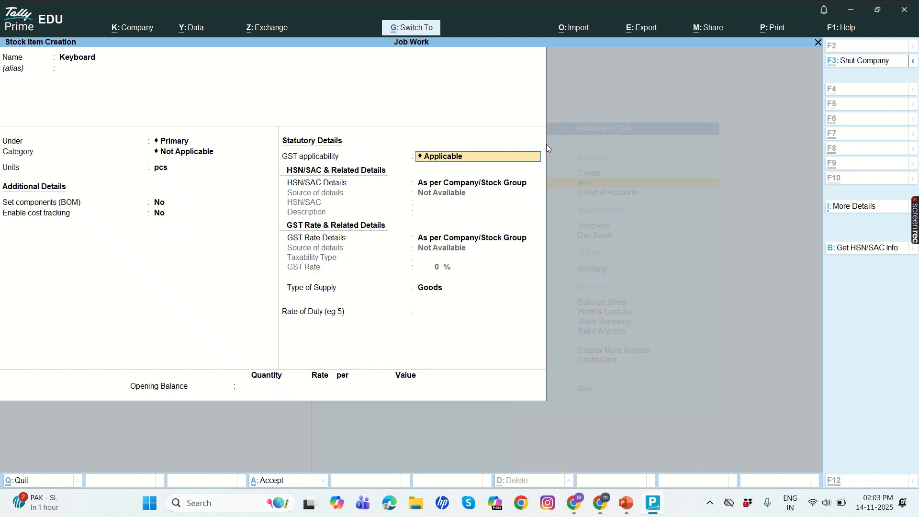
pyautogui.hotkey('ctrl', 'a')
# Create and save a stock item named Mouse under Primary, measured in pcs, with BOM and cost tracking at No
pyautogui.write('Mo')
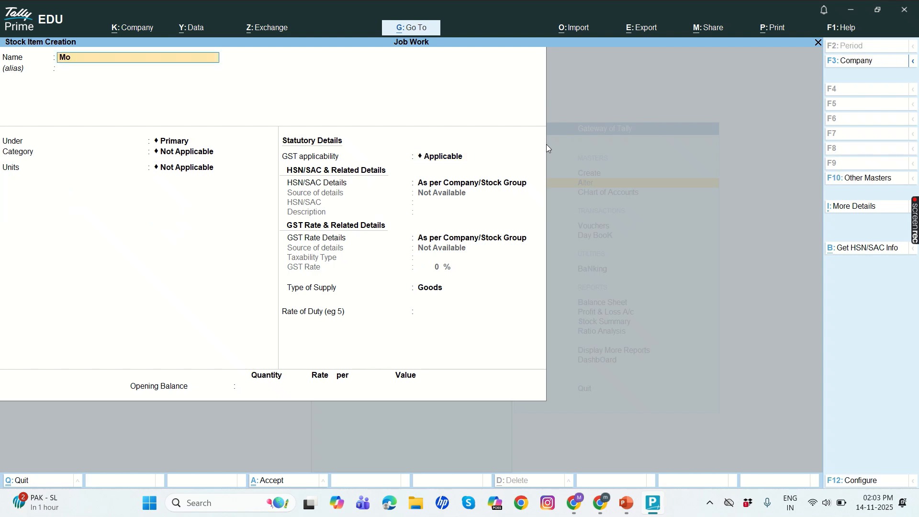
pyautogui.write('use')
pyautogui.press('Return')
pyautogui.press('Return')
pyautogui.press('Return')
pyautogui.press('Return')
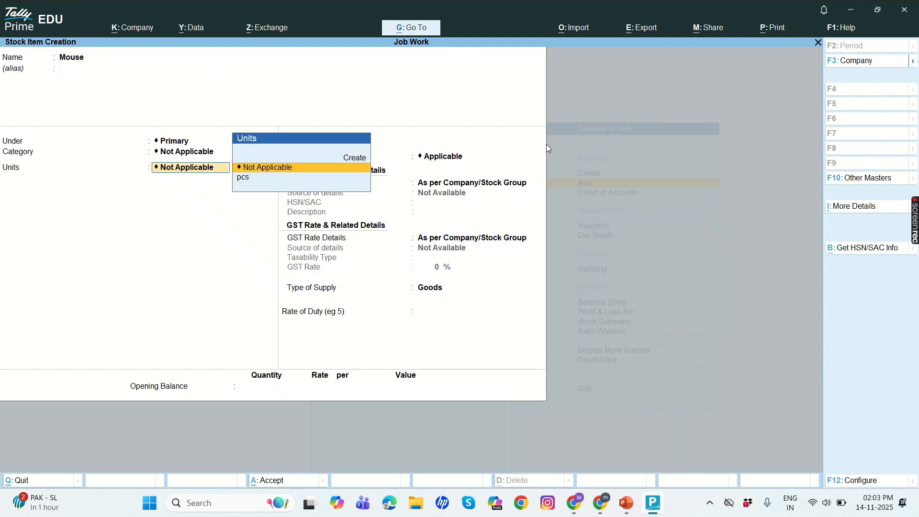
pyautogui.press('Down')
pyautogui.press('Return')
pyautogui.press('Return')
pyautogui.press('Return')
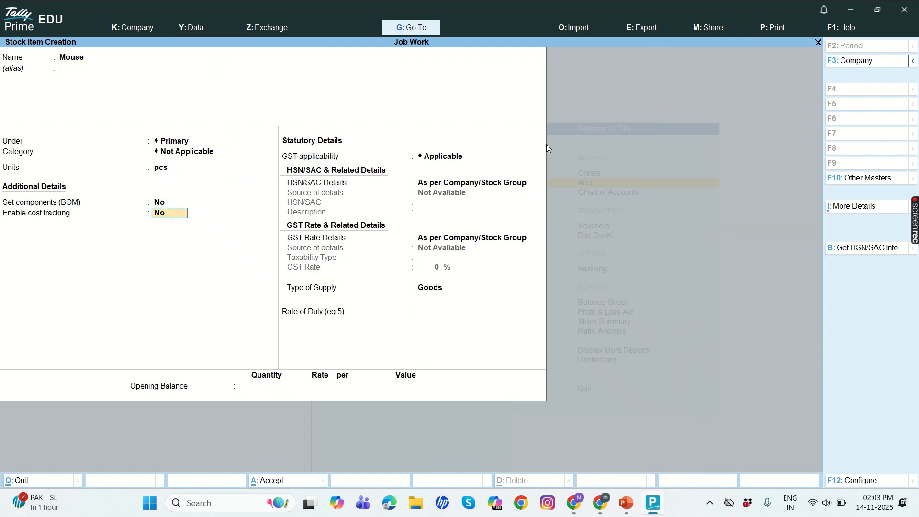
pyautogui.hotkey('ctrl', 'a')
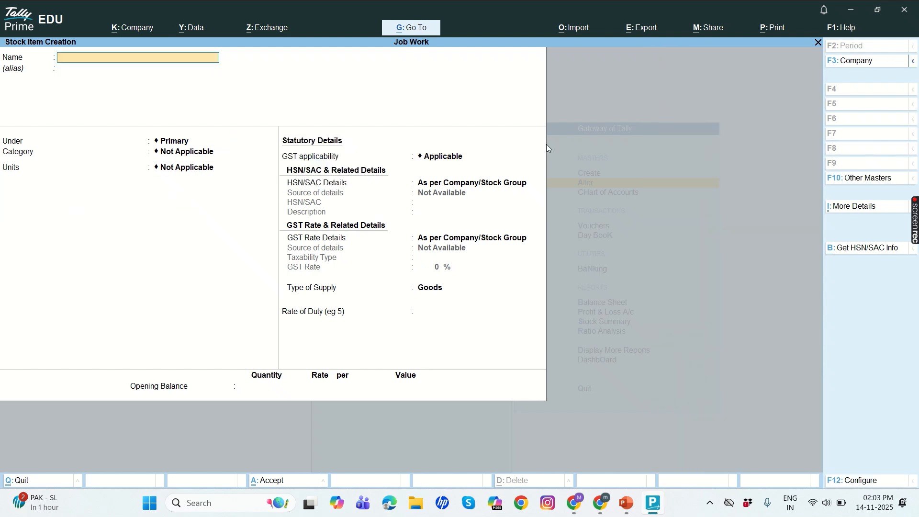
# Create and save a stock item named Ram under Primary, measured in pcs, with BOM and cost tracking at No
pyautogui.write('Ram')
pyautogui.press('Return')
pyautogui.press('Return')
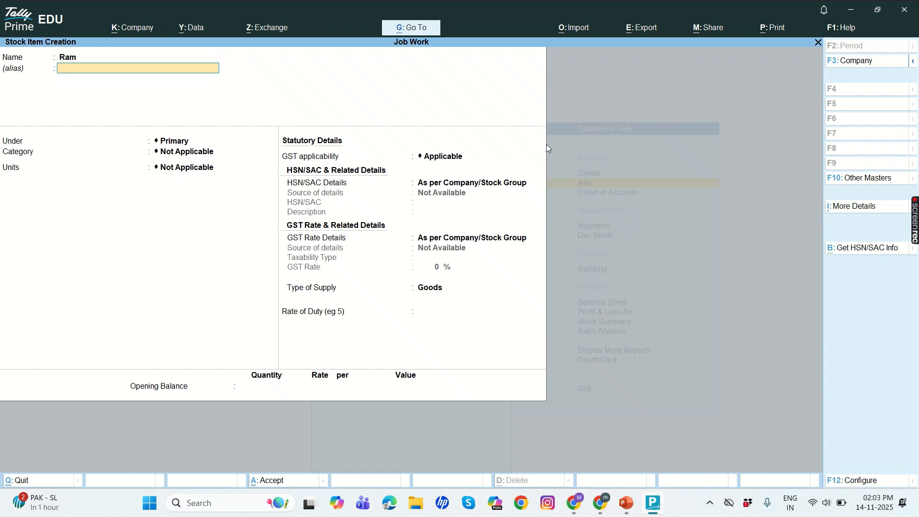
pyautogui.press('Return')
pyautogui.press('Return')
pyautogui.press('Down')
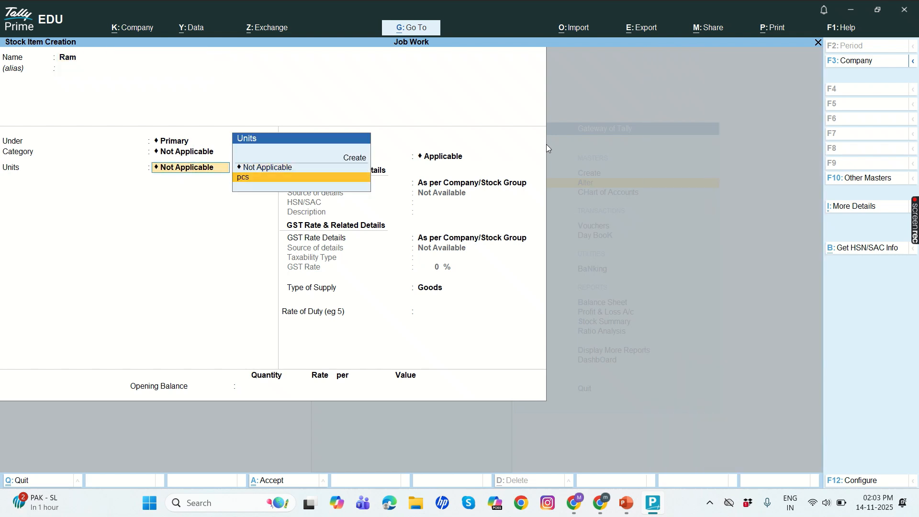
pyautogui.press('Return')
pyautogui.press('Return')
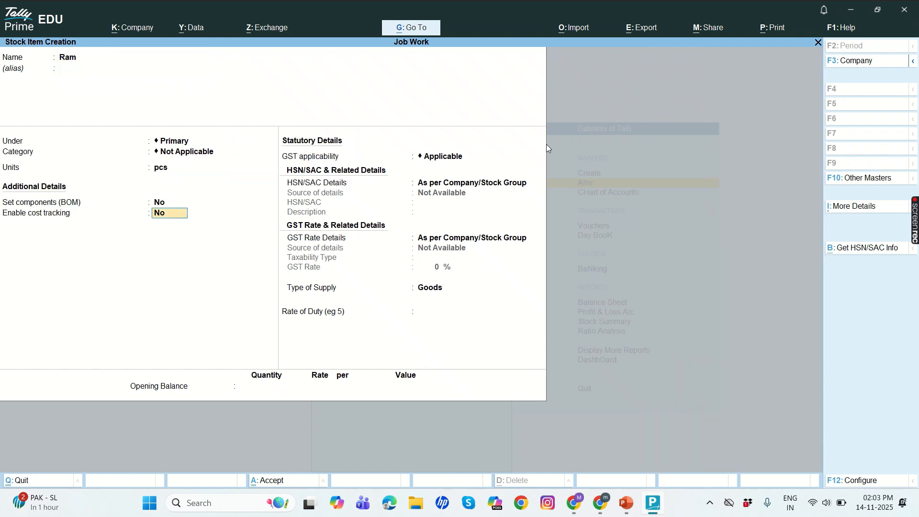
pyautogui.hotkey('ctrl', 'a')
# Start a new stock item named Computer under Primary, measured in pcs
pyautogui.write('C')
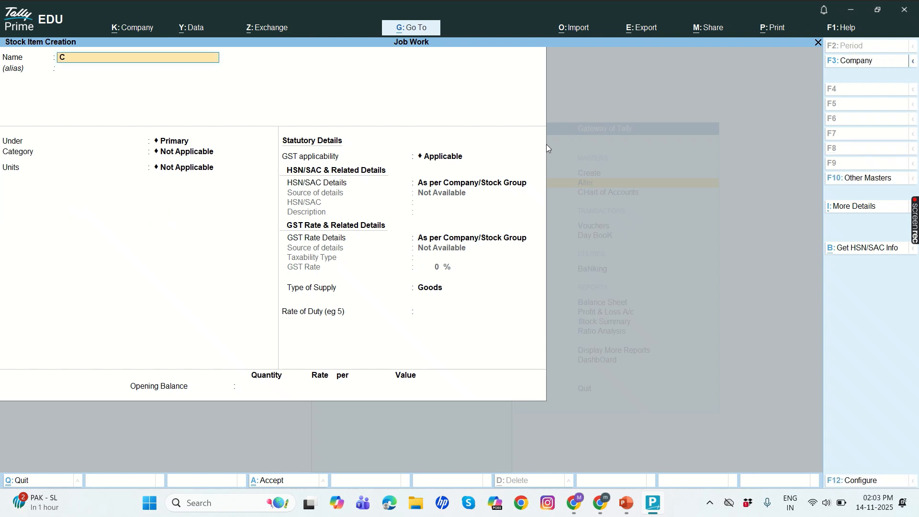
pyautogui.write('omputer')
pyautogui.press('Return')
pyautogui.press('Return')
pyautogui.press('Return')
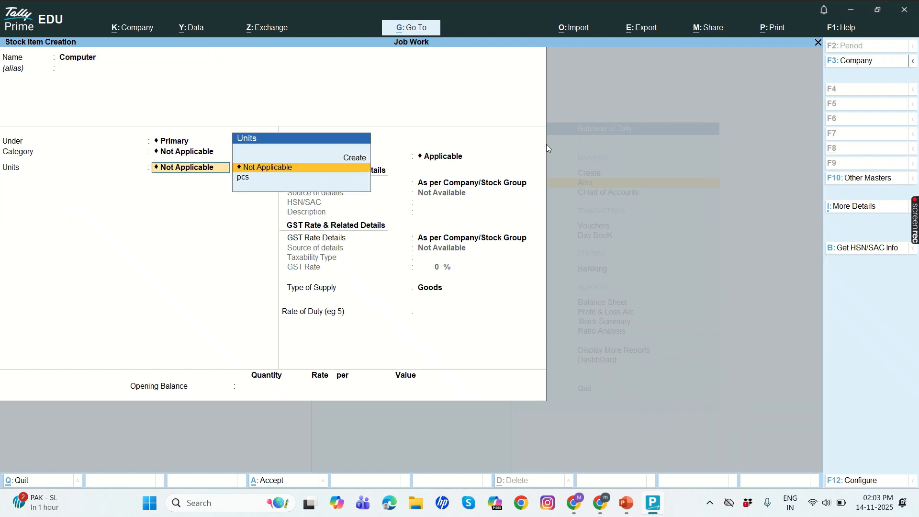
pyautogui.press('Down')
pyautogui.press('Return')
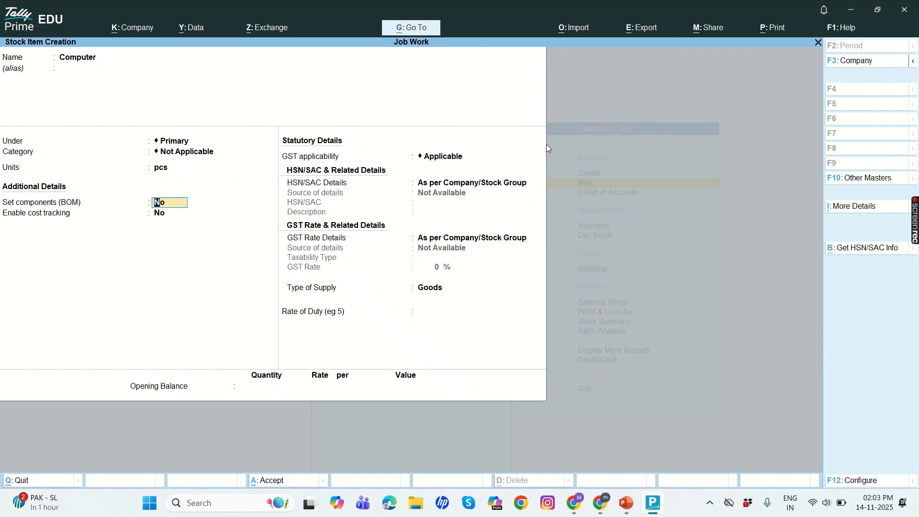
# Enable components (BOM) for the Computer item and create a BOM named Computer with a unit of manufacture of 1 pcs
pyautogui.press('y')
pyautogui.press('Return')
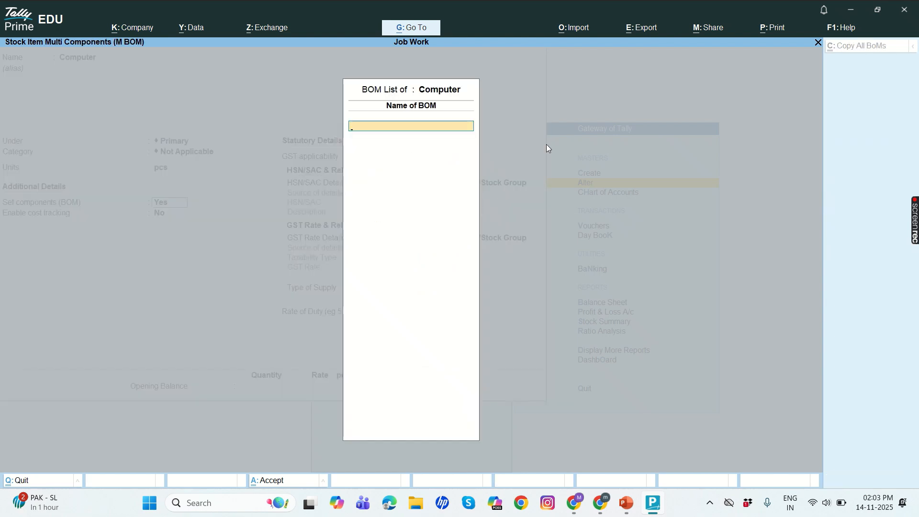
pyautogui.write('Computer')
pyautogui.press('Return')
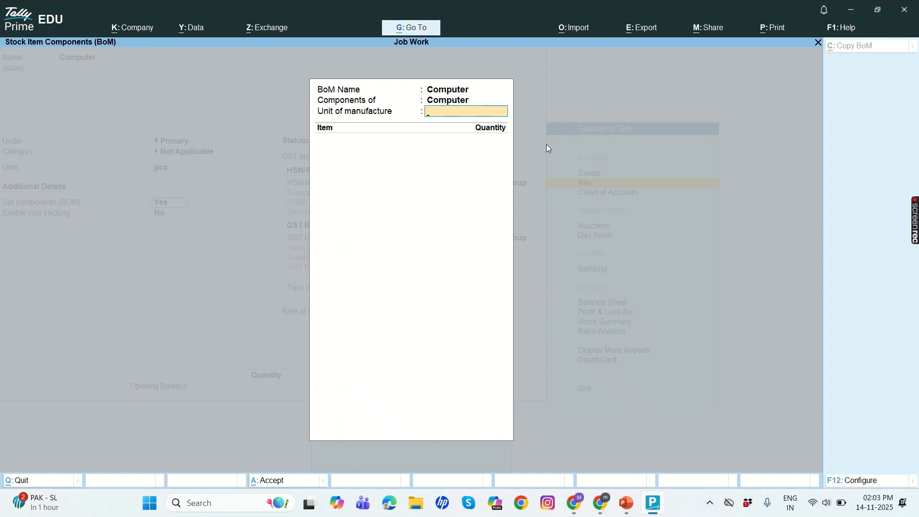
pyautogui.write('1')
pyautogui.press('Return')
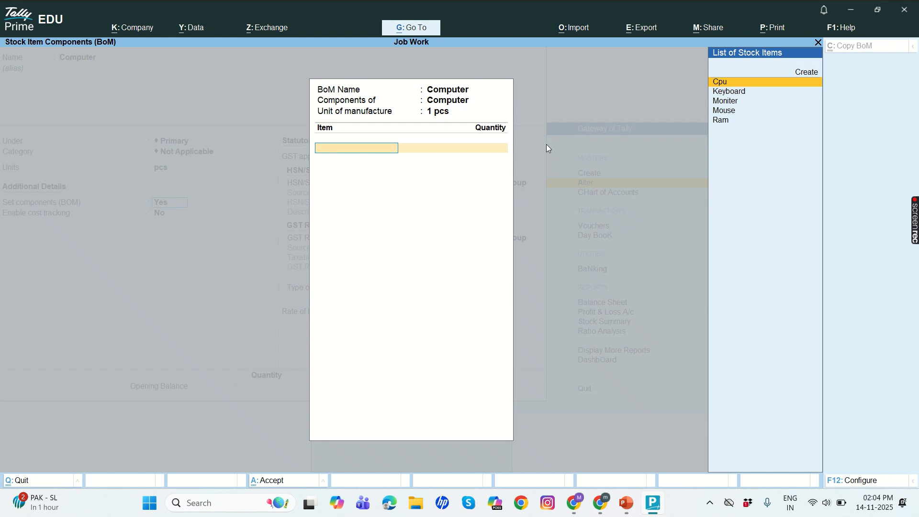
# Add Cpu and Keyboard to the Computer BOM with a quantity of 1 pcs each
pyautogui.press('Return')
pyautogui.press('Return')
pyautogui.press('Down')
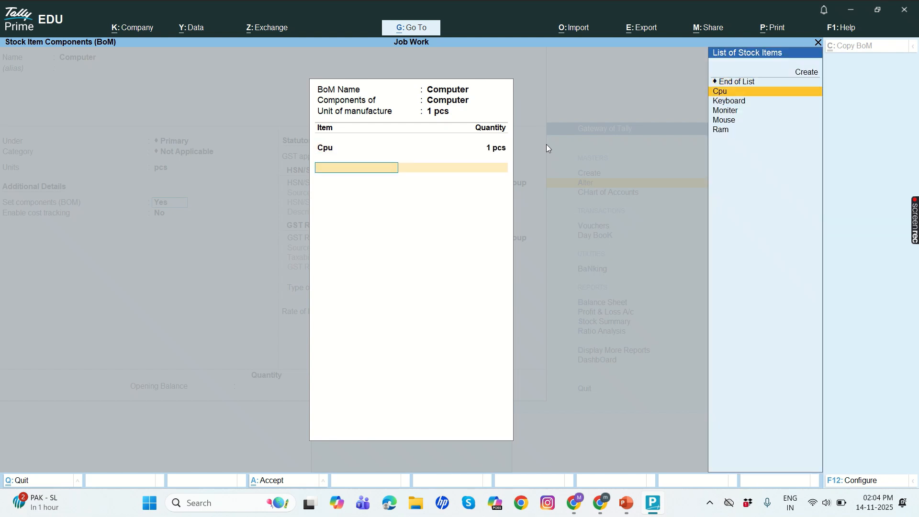
pyautogui.press('Down')
pyautogui.press('Down')
pyautogui.press('Return')
pyautogui.write('1')
pyautogui.press('Return')
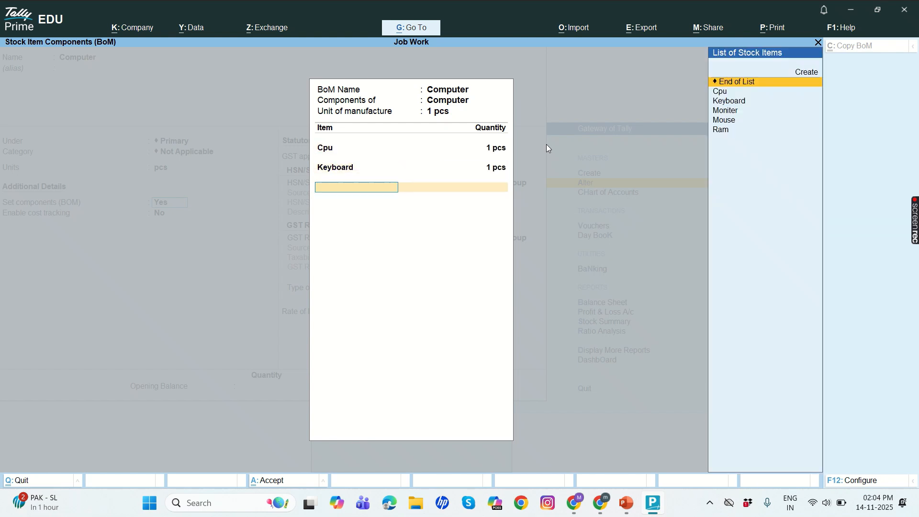
# Add Moniter and Mouse to the Computer BOM with a quantity of 1 pcs each
pyautogui.press('Down')
pyautogui.press('Down')
pyautogui.press('Down')
pyautogui.press('Down')
pyautogui.press('Return')
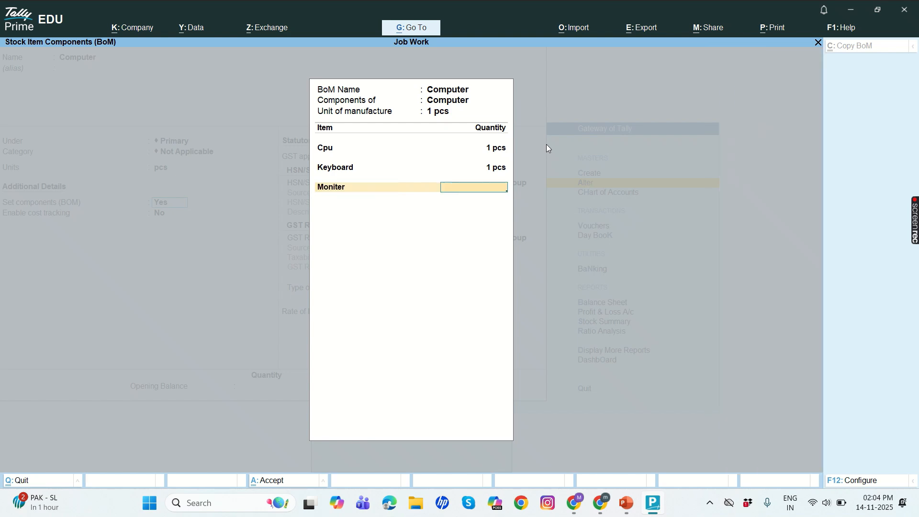
pyautogui.write('1')
pyautogui.press('Return')
pyautogui.press('Down')
pyautogui.press('Down')
pyautogui.press('Down')
pyautogui.press('Down')
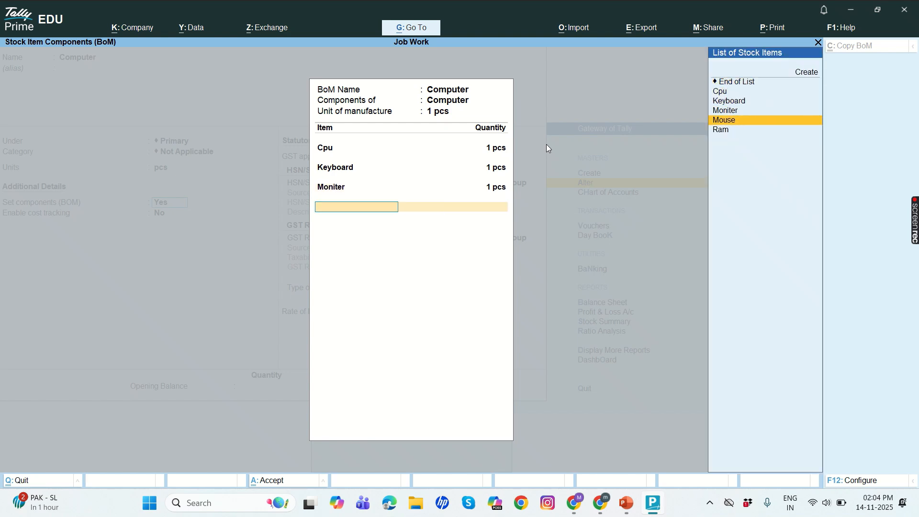
pyautogui.press('Return')
pyautogui.press('Return')
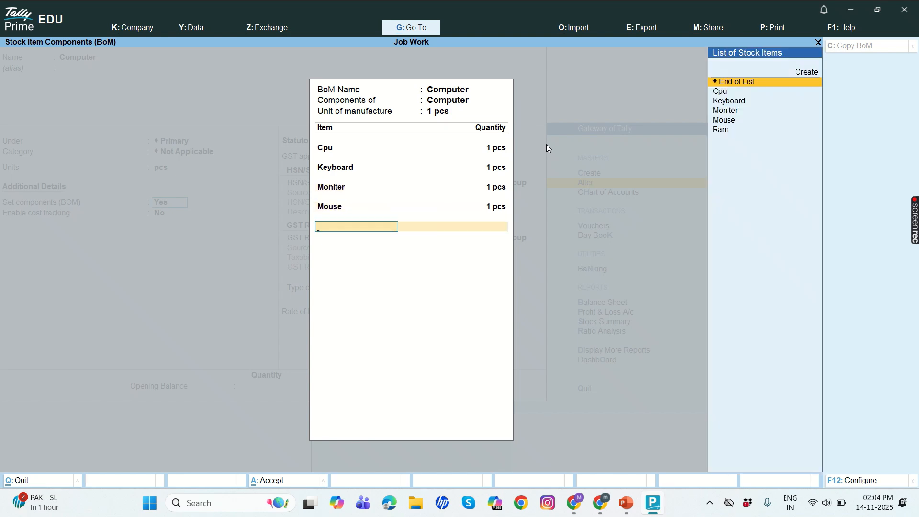
# Add Ram to the Computer BOM with a quantity of 1 pcs
pyautogui.press('Down')
pyautogui.press('Down')
pyautogui.press('Down')
pyautogui.press('Down')
pyautogui.press('Down')
pyautogui.press('Return')
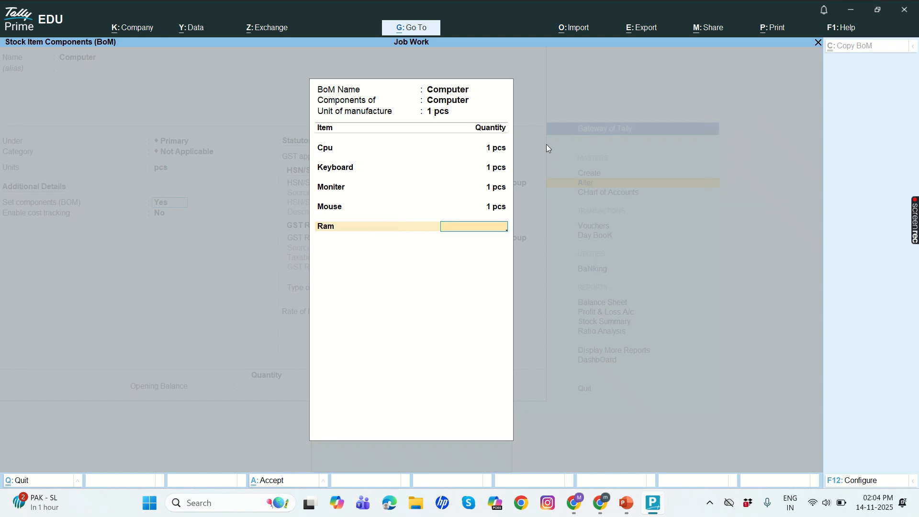
pyautogui.write('1')
pyautogui.press('Return')
# Complete the BOM, save the Computer stock item with cost tracking at No, and return to the Gateway of Tally
pyautogui.press('Return')
pyautogui.press('Return')
pyautogui.press('Return')
pyautogui.press('Return')
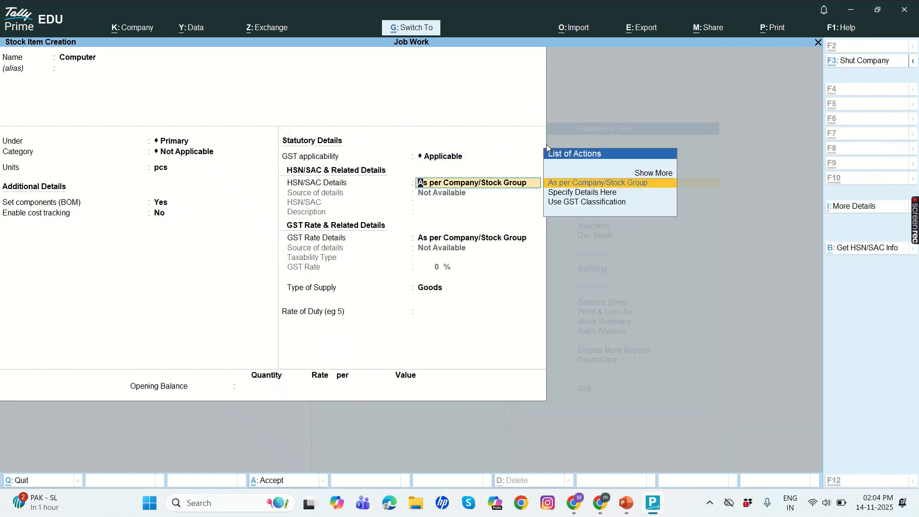
pyautogui.hotkey('ctrl', 'a')
pyautogui.press('Escape')
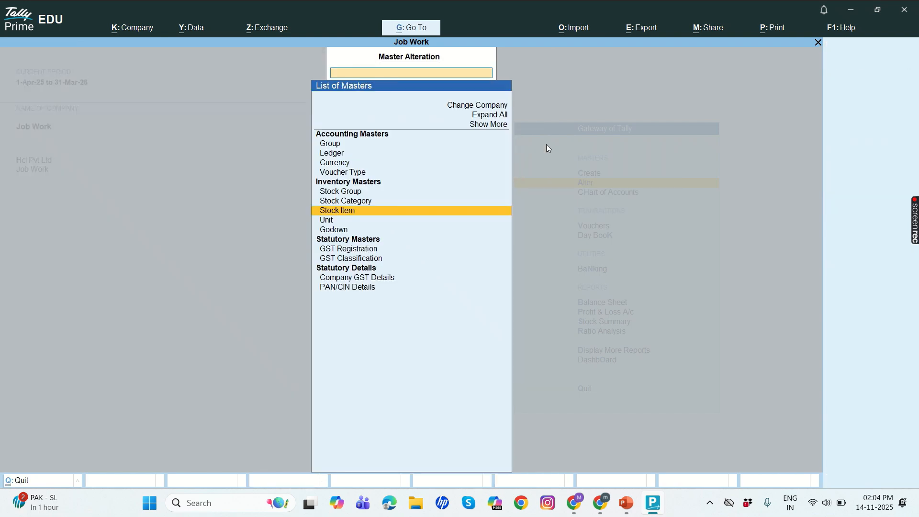
pyautogui.press('Escape')
# Start a purchase voucher with supplier invoice number inv/789 dated 1-Apr-25
pyautogui.press('Down')
pyautogui.press('Down')
pyautogui.press('Down')
pyautogui.press('Down')
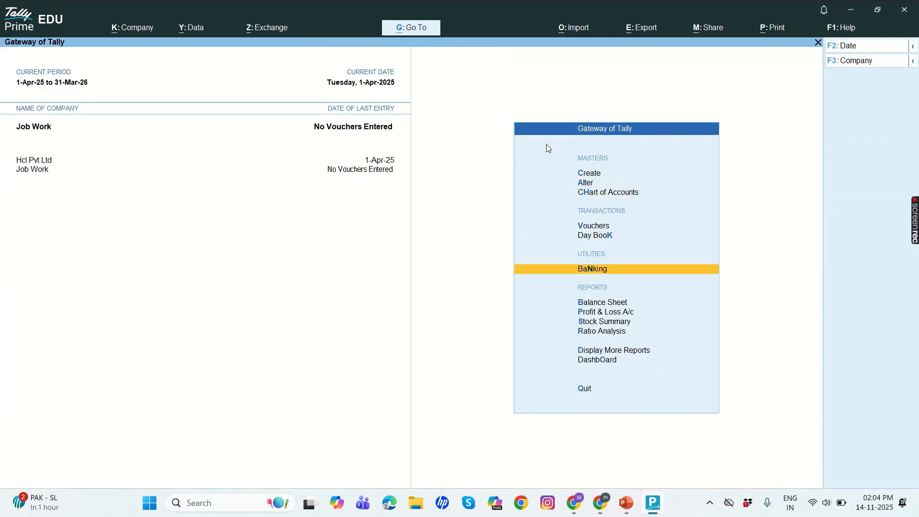
pyautogui.press('Up')
pyautogui.press('Up')
pyautogui.press('Return')
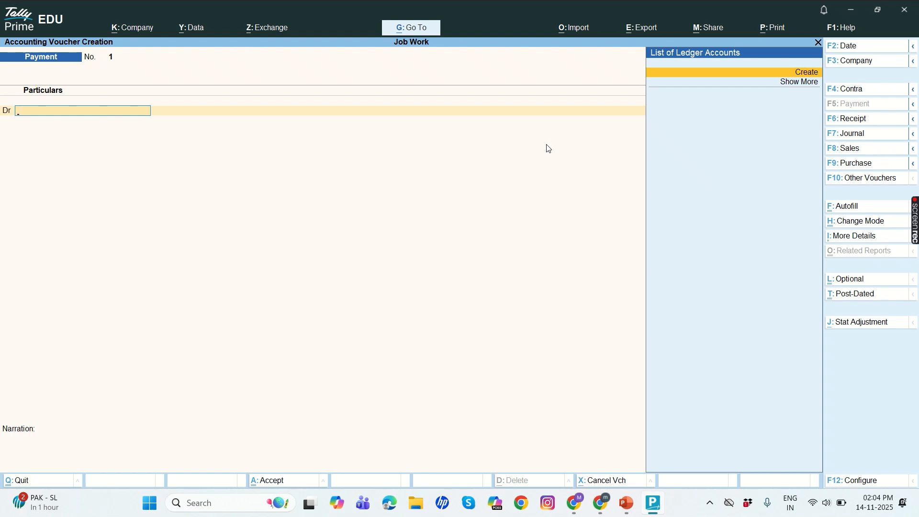
pyautogui.press('F9')
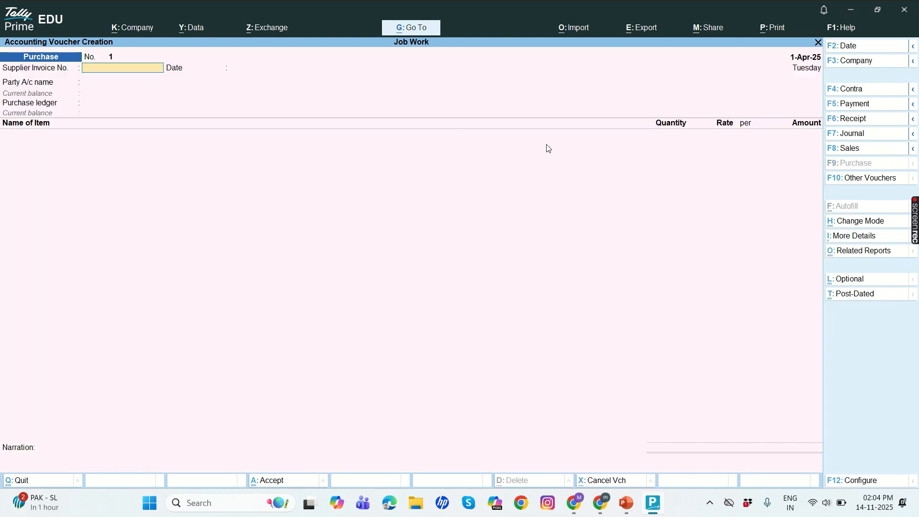
pyautogui.write('inv/789')
pyautogui.press('Return')
pyautogui.press('Return')
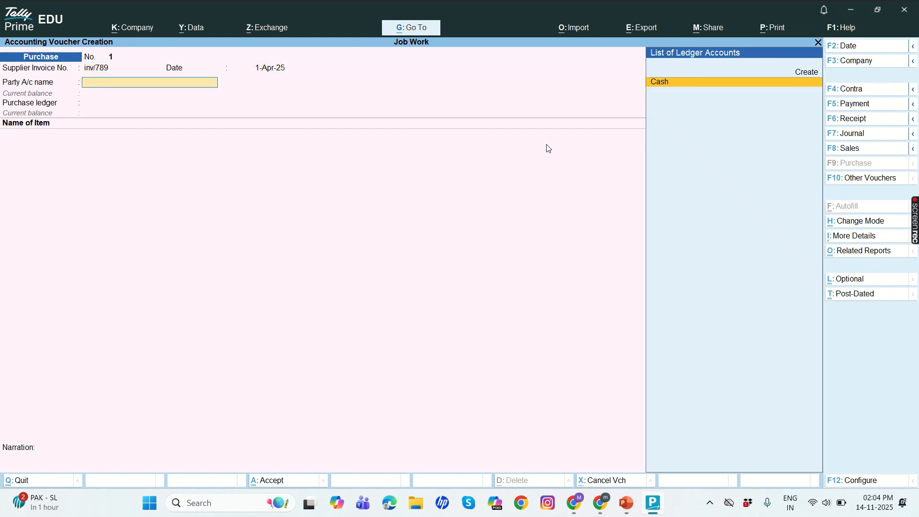
# Set Cash as the purchase party, leave the receipt details blank, and accept the default party details with Delhi as the state
pyautogui.press('Return')
pyautogui.press('Return')
pyautogui.press('Return')
pyautogui.press('Return')
pyautogui.press('Return')
pyautogui.press('Return')
pyautogui.press('Return')
pyautogui.press('Return')
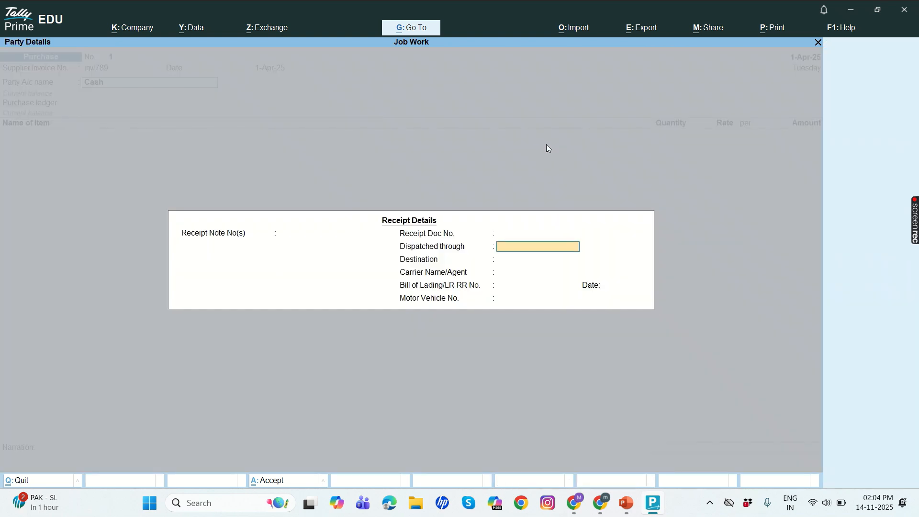
pyautogui.press('Return')
pyautogui.press('Return')
pyautogui.press('Return')
pyautogui.press('Return')
pyautogui.press('Return')
pyautogui.press('Return')
pyautogui.press('Return')
pyautogui.press('Return')
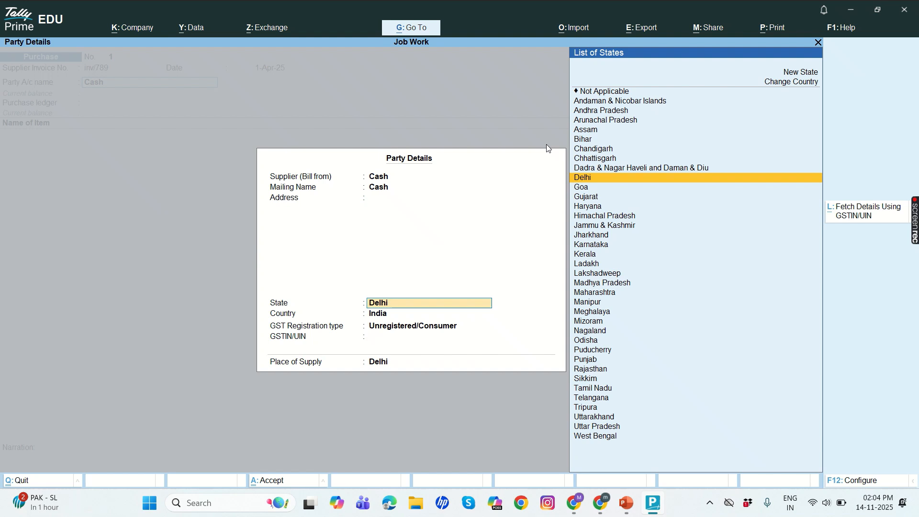
# Create a ledger named Purchase A/c under Purchase Accounts, with ledger type Not Applicable, and use it as the voucher's purchase ledger
pyautogui.hotkey('alt', 'c')
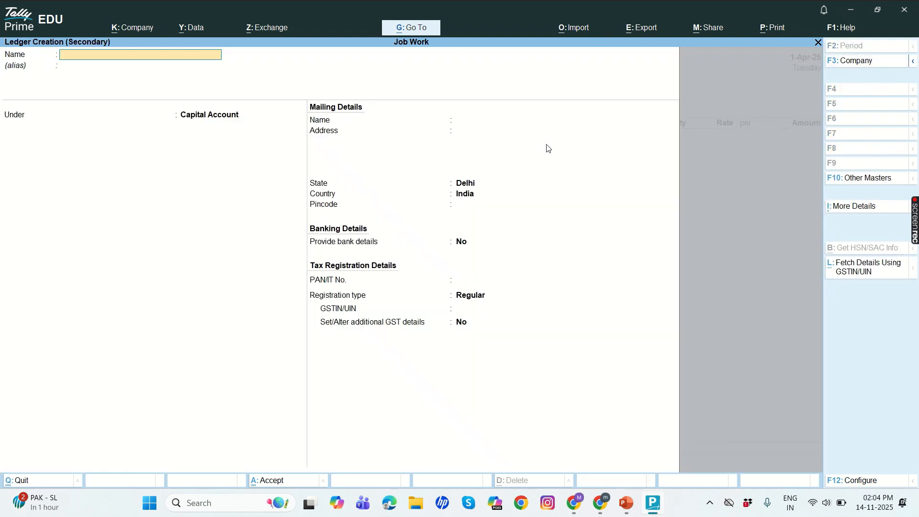
pyautogui.write('Piu')
pyautogui.press('BackSpace')
pyautogui.press('BackSpace')
pyautogui.write('urchase a/c')
pyautogui.press('Return')
pyautogui.press('Return')
pyautogui.write('P')
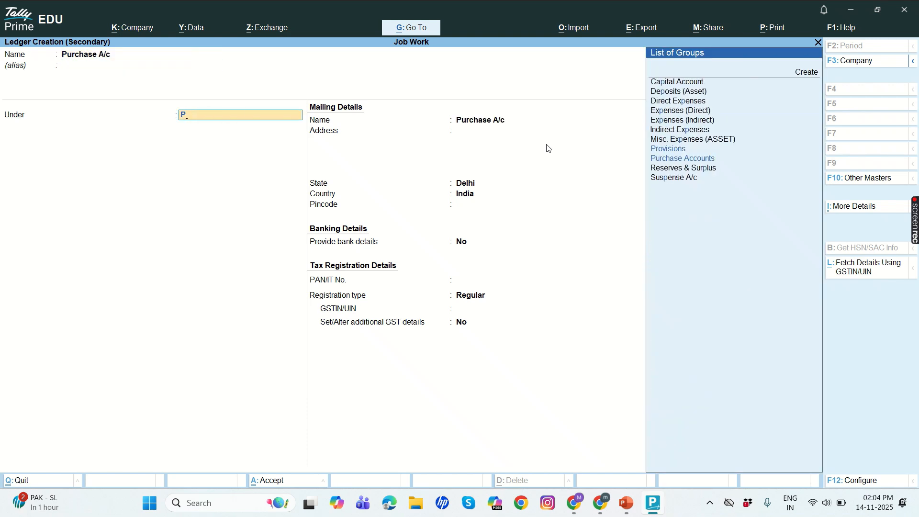
pyautogui.press('Return')
pyautogui.press('Return')
pyautogui.press('Return')
pyautogui.press('Return')
pyautogui.press('Return')
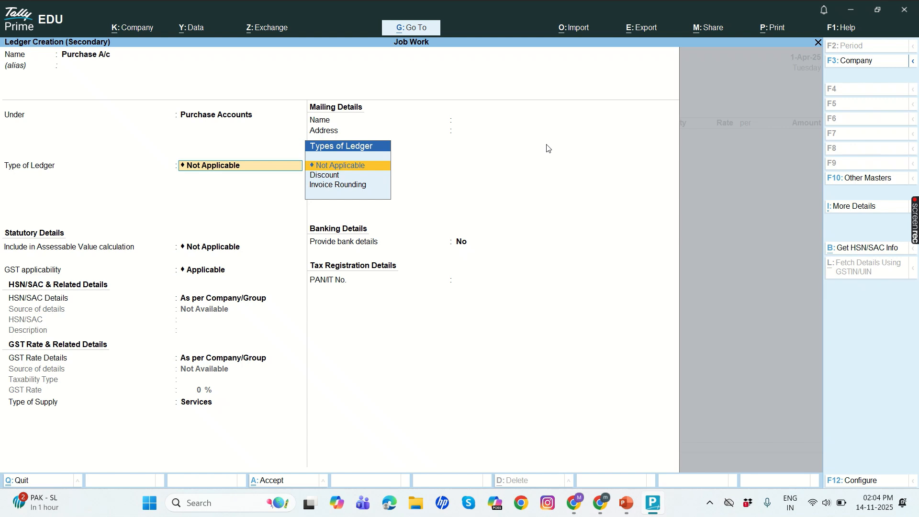
pyautogui.hotkey('ctrl', 'a')
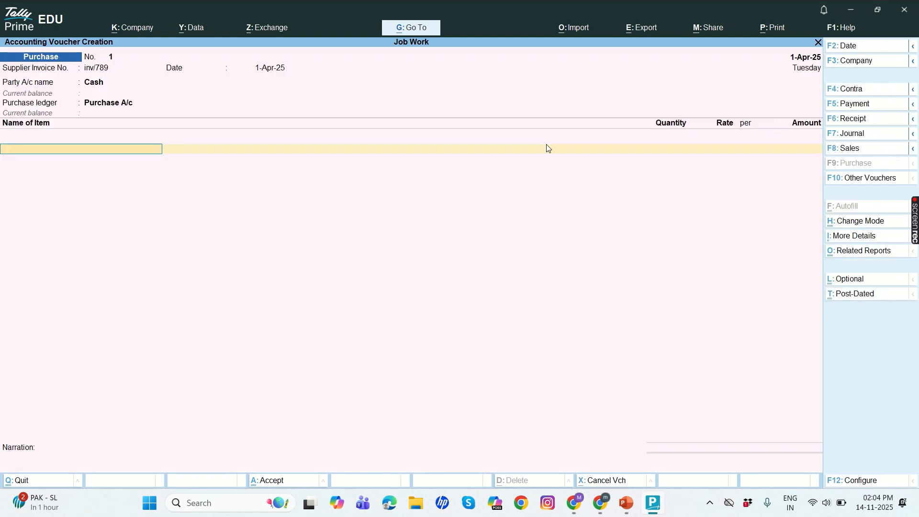
# Add Cpu to the purchase voucher with a quantity of 20 pcs at a rate of 4,500 per pcs
pyautogui.press('Down')
pyautogui.press('Down')
pyautogui.press('Down')
pyautogui.press('Down')
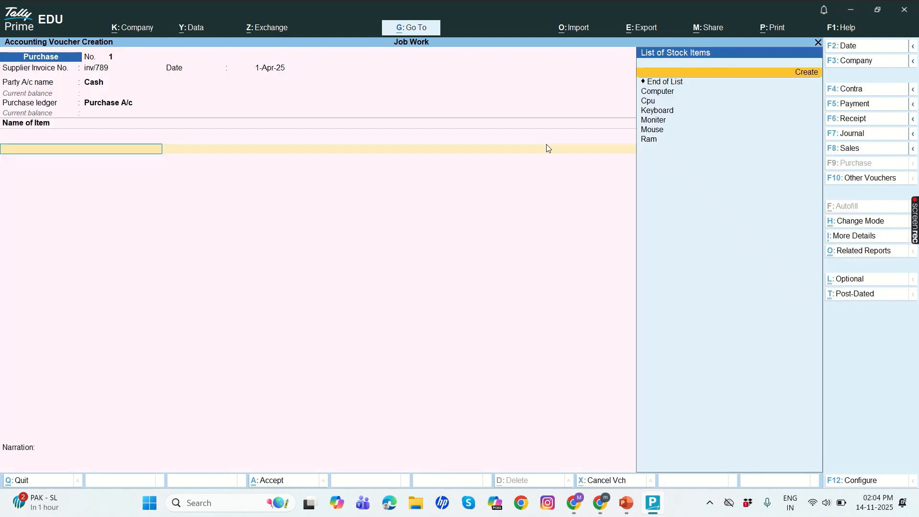
pyautogui.press('Return')
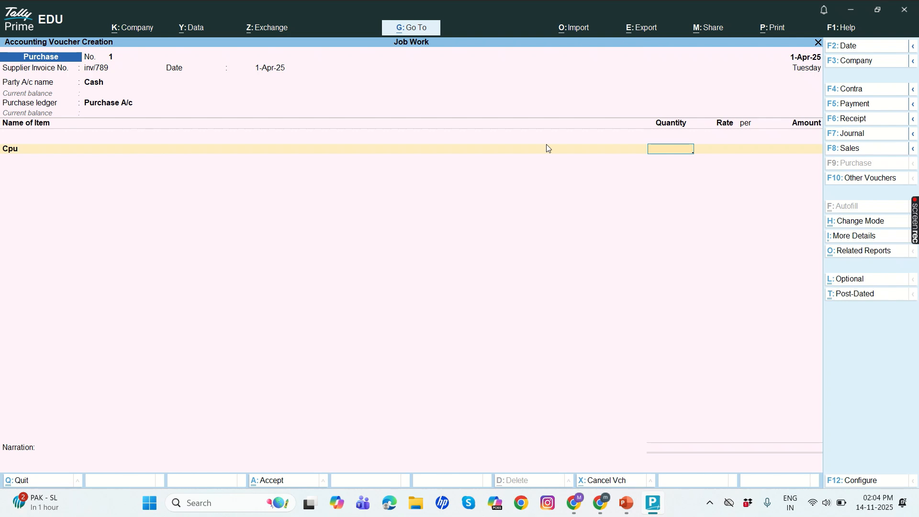
pyautogui.write('20')
pyautogui.press('Return')
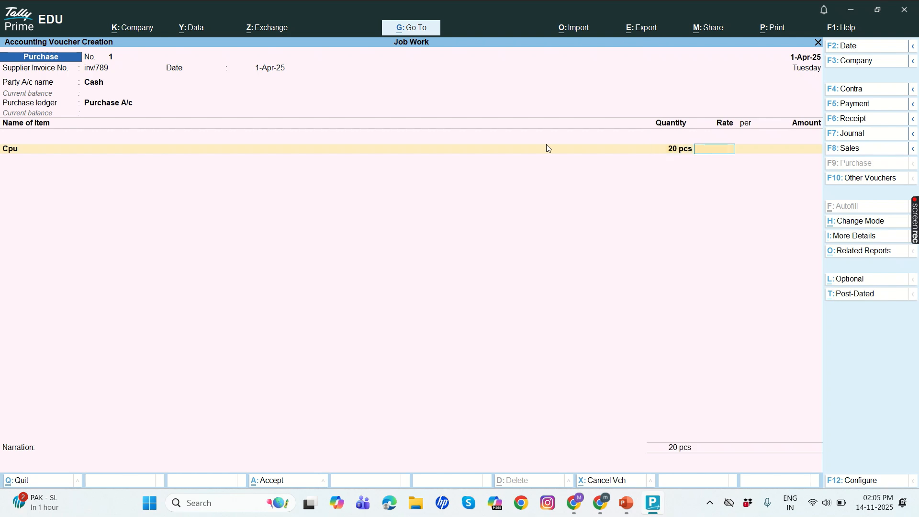
pyautogui.write('4500')
pyautogui.press('Return')
pyautogui.press('Return')
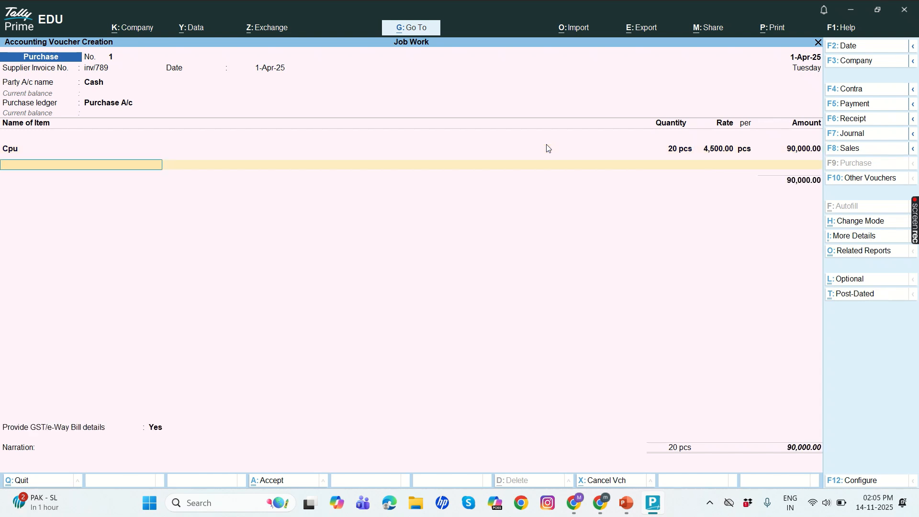
# Add Keyboard to the purchase voucher with a quantity of 20 pcs at a rate of 450 per pcs
pyautogui.press('Down')
pyautogui.press('Down')
pyautogui.press('Down')
pyautogui.press('Down')
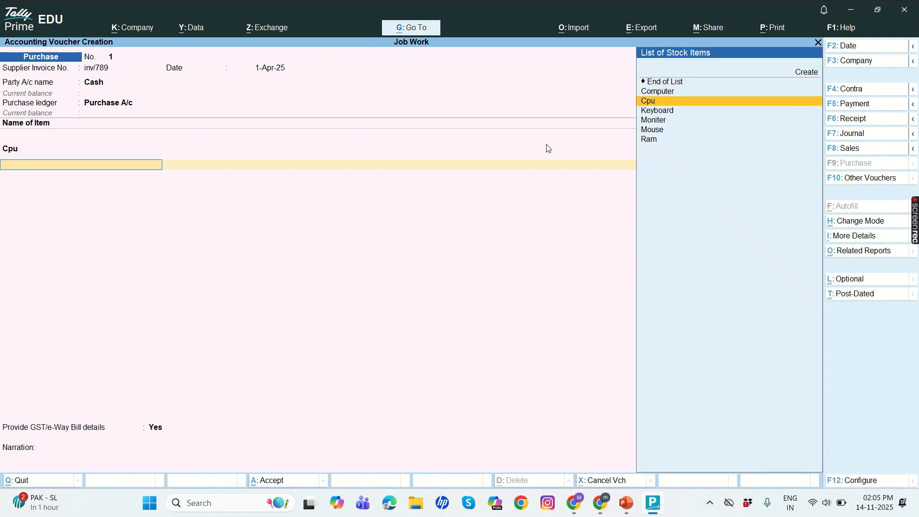
pyautogui.press('Return')
pyautogui.write('20')
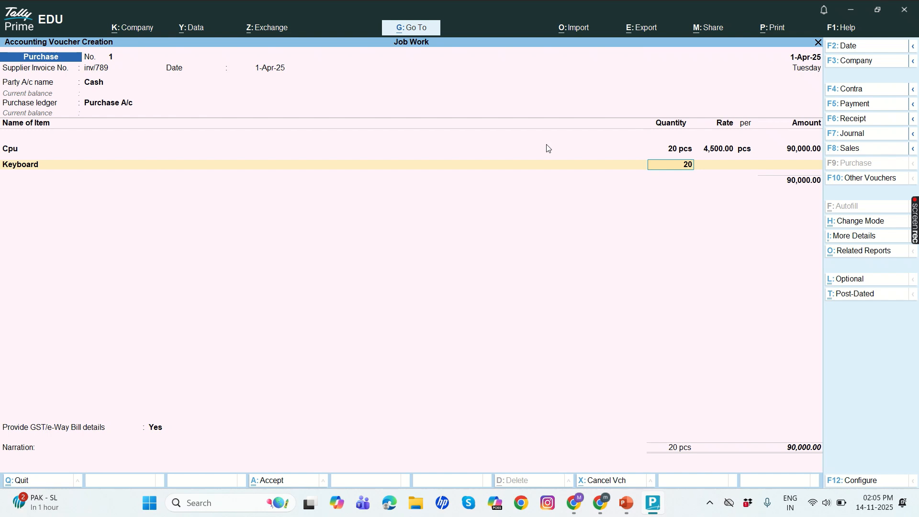
pyautogui.press('Return')
pyautogui.write('450')
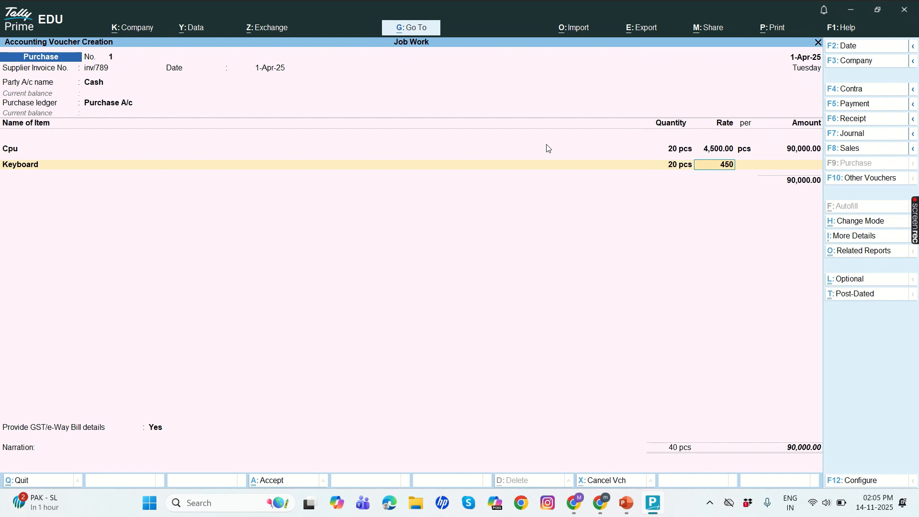
pyautogui.press('Return')
pyautogui.press('Return')
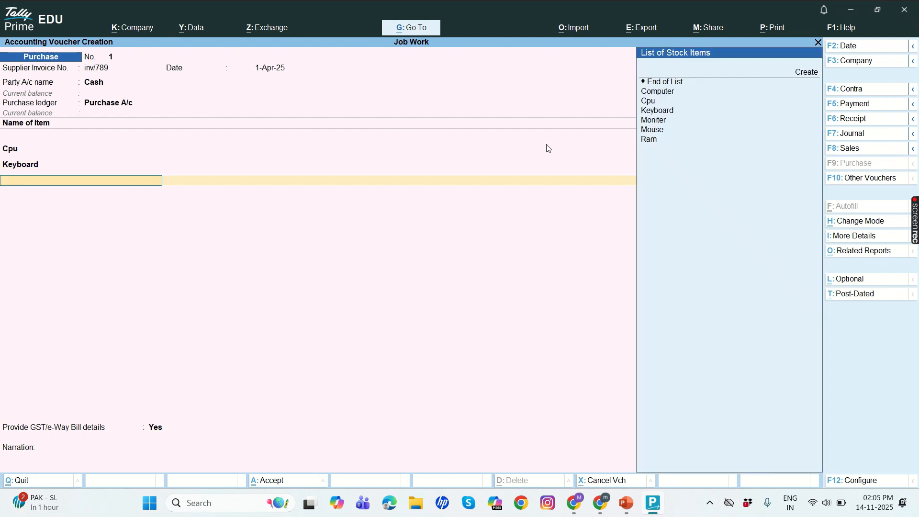
# Add Moniter to the purchase voucher with a quantity of 20 pcs at a rate of 6,500 per pcs
pyautogui.press('Down')
pyautogui.press('Down')
pyautogui.press('Down')
pyautogui.press('Down')
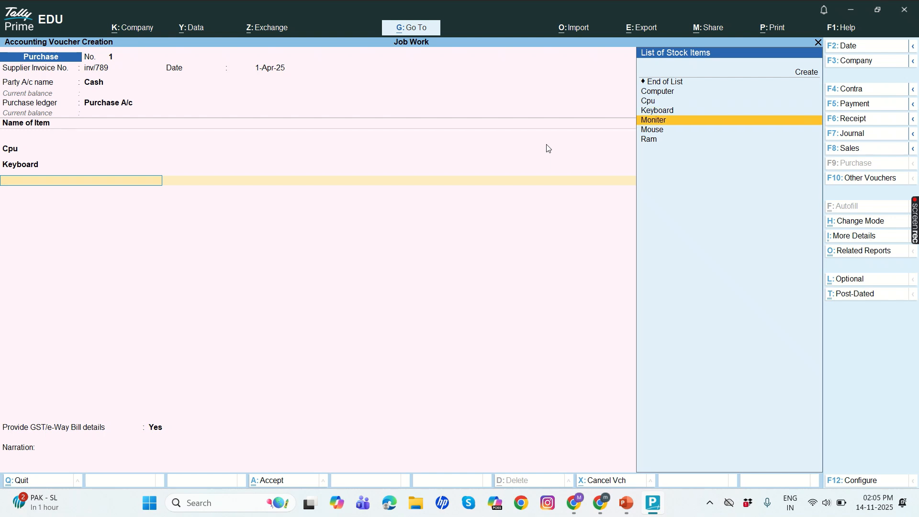
pyautogui.press('Return')
pyautogui.write('20')
pyautogui.press('Return')
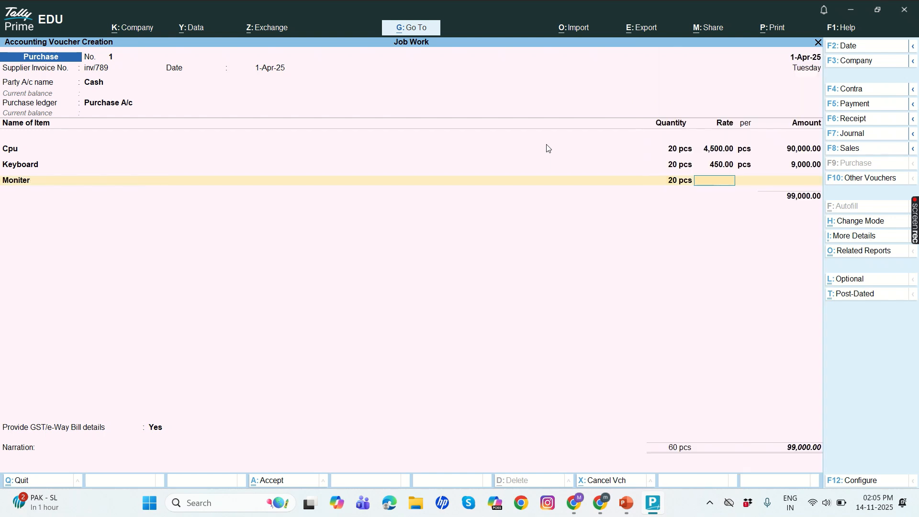
pyautogui.write('65000')
pyautogui.press('Return')
pyautogui.press('BackSpace')
pyautogui.write('6')
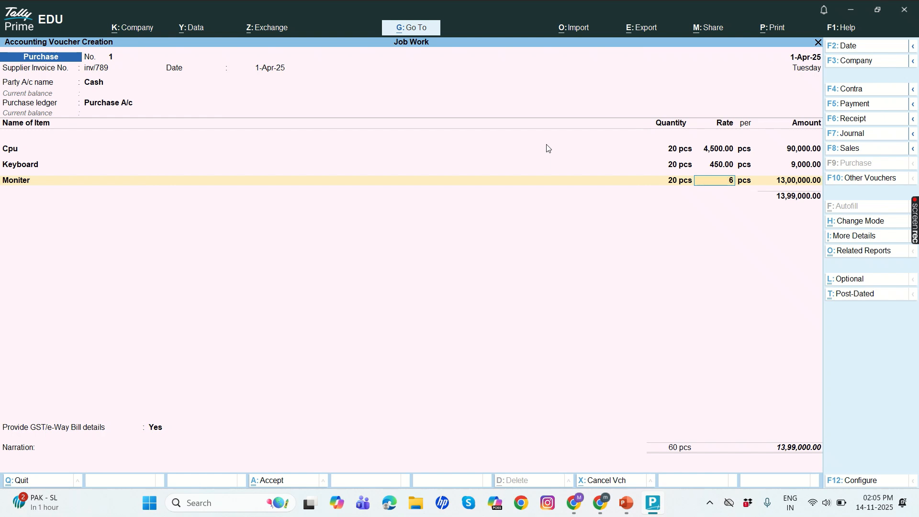
pyautogui.write(',500')
pyautogui.press('Return')
pyautogui.press('Return')
pyautogui.press('Return')
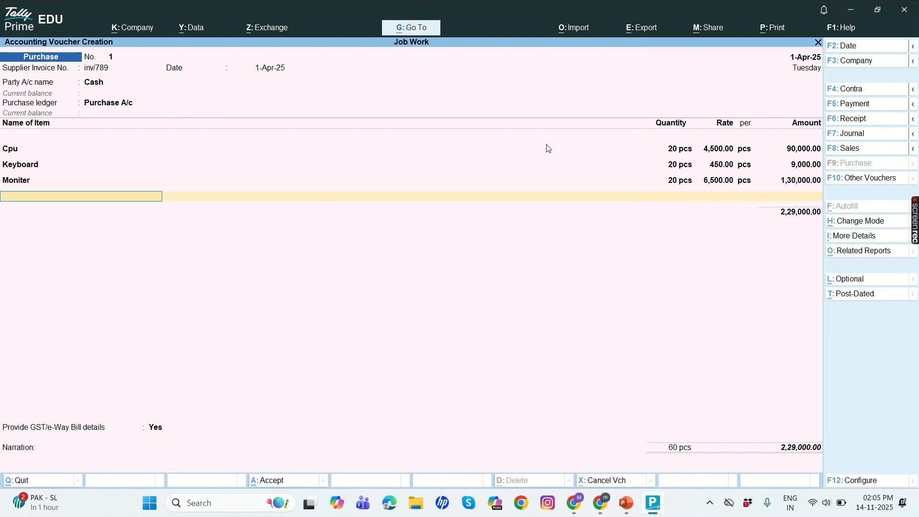
# Add Mouse to the purchase voucher with a quantity of 20 pcs at a rate of 80 per pcs
pyautogui.press('Down')
pyautogui.press('Down')
pyautogui.press('Down')
pyautogui.press('Down')
pyautogui.press('Down')
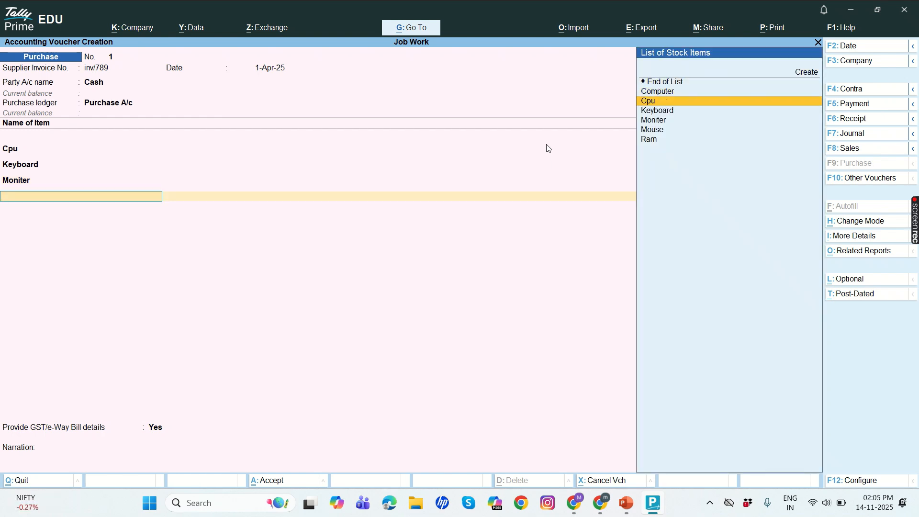
pyautogui.press('Return')
pyautogui.write('20')
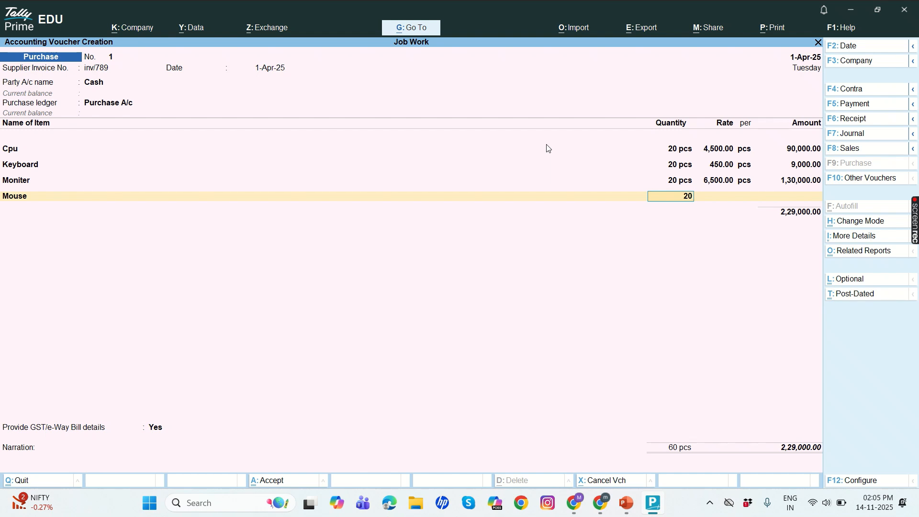
pyautogui.press('Return')
pyautogui.write('80')
pyautogui.press('Return')
pyautogui.press('Return')
pyautogui.press('Return')
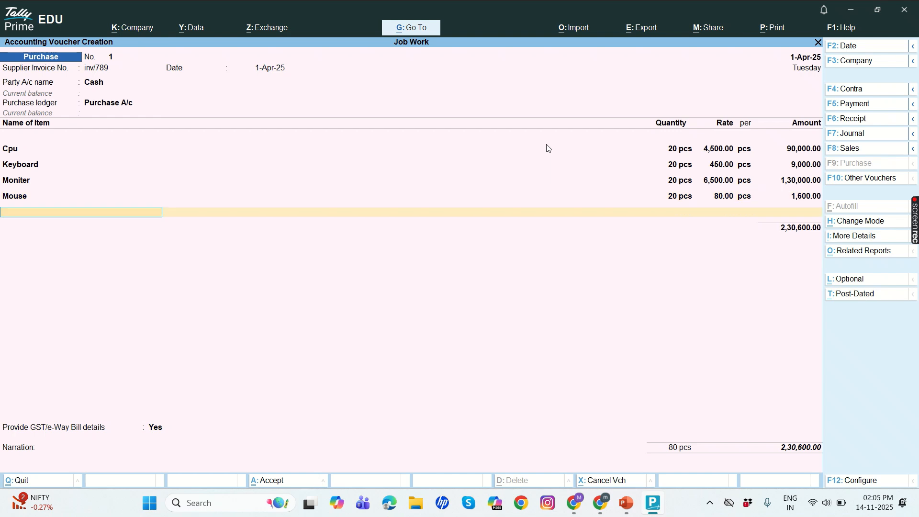
# Add Ram to the purchase voucher with a quantity of 20 pcs at a rate of 1,000 per pcs
pyautogui.press('Down')
pyautogui.press('Down')
pyautogui.press('Down')
pyautogui.press('Down')
pyautogui.press('Down')
pyautogui.press('Down')
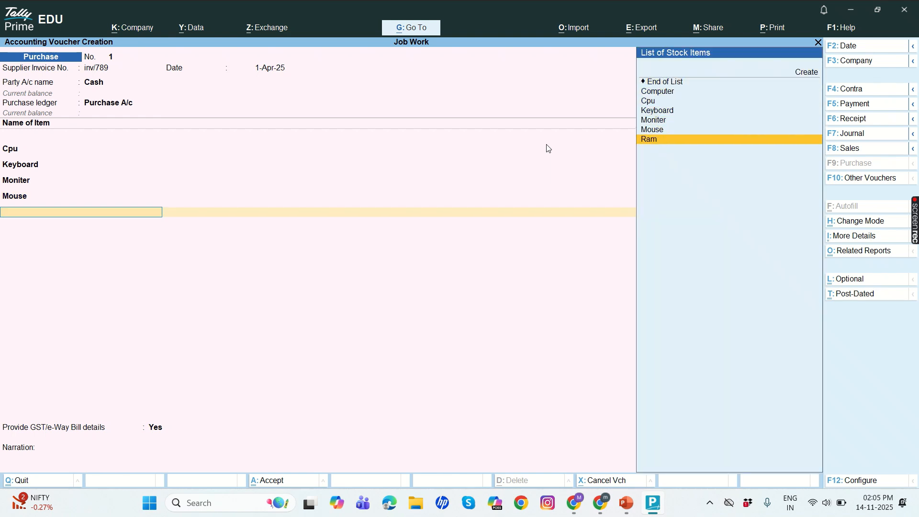
pyautogui.press('Return')
pyautogui.write('20')
pyautogui.press('Return')
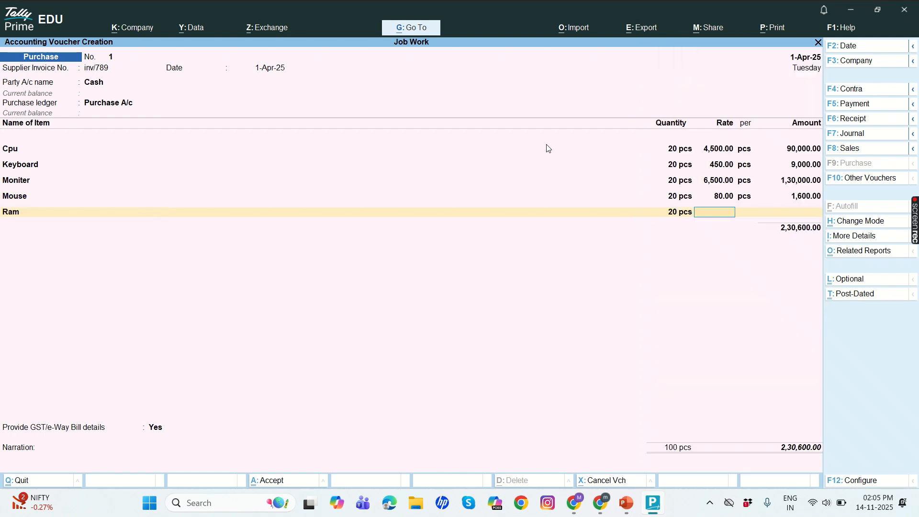
pyautogui.write('1,000')
pyautogui.press('Return')
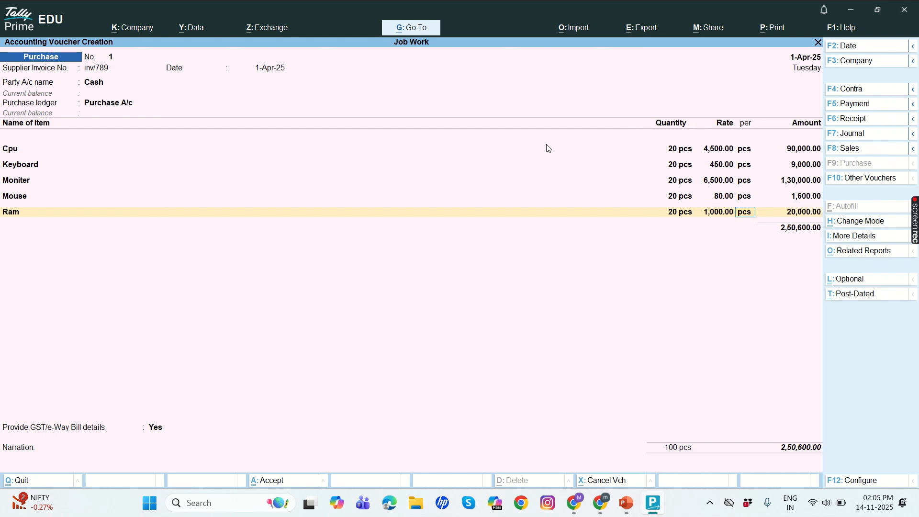
pyautogui.press('Return')
pyautogui.press('Return')
# End the item list, set Provide GST/e-Way Bill details to No, and save the purchase voucher without a narration
pyautogui.press('Return')
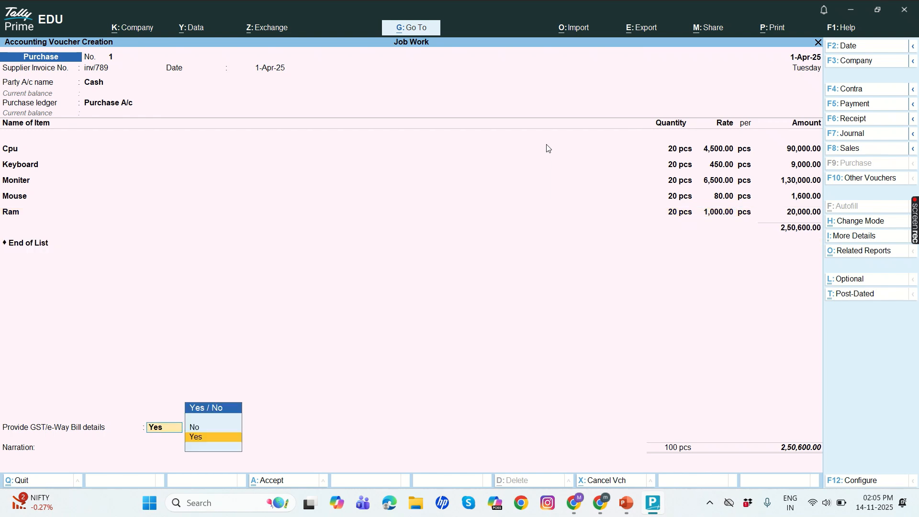
pyautogui.write('y')
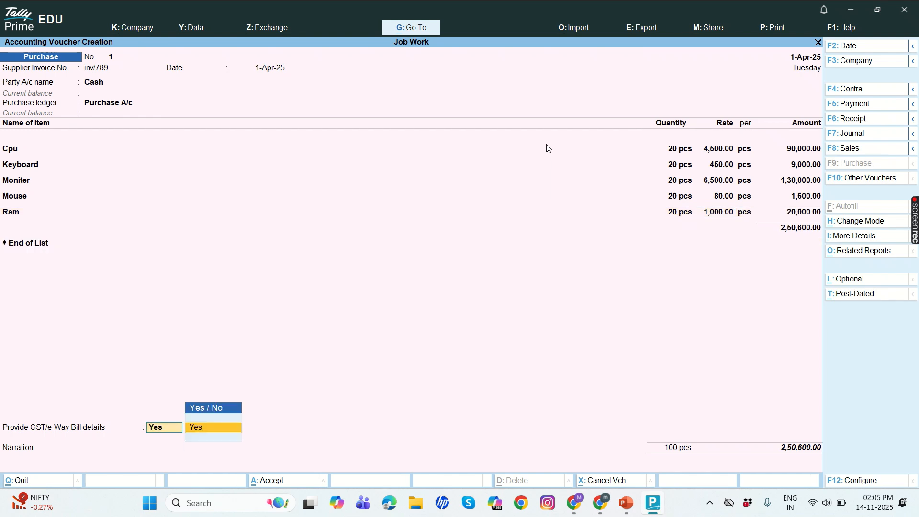
pyautogui.press('BackSpace')
pyautogui.press('BackSpace')
pyautogui.press('Return')
pyautogui.press('Return')
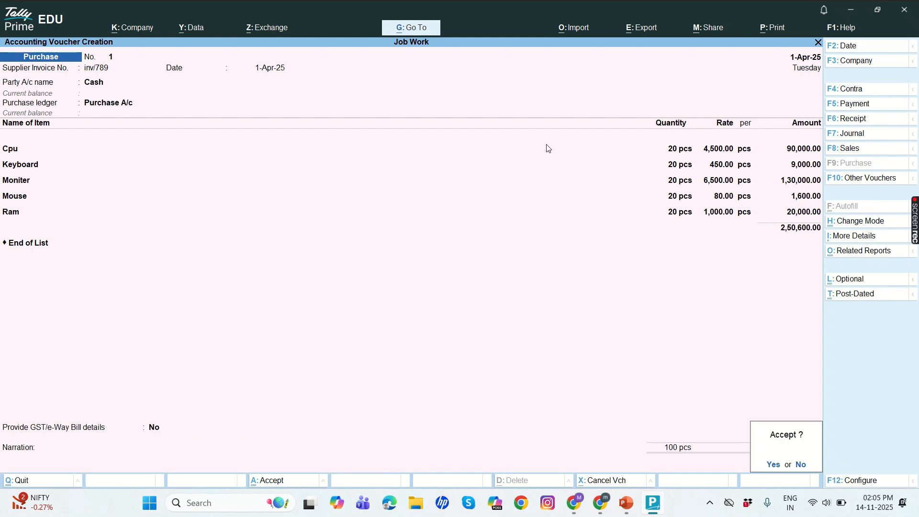
pyautogui.press('Return')
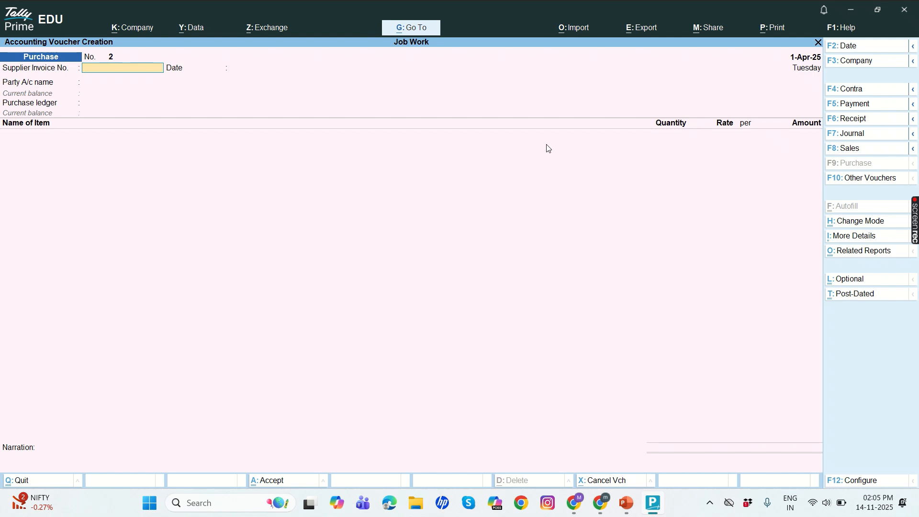
# Switch the voucher type to Job Work Out Order
pyautogui.press('F10')
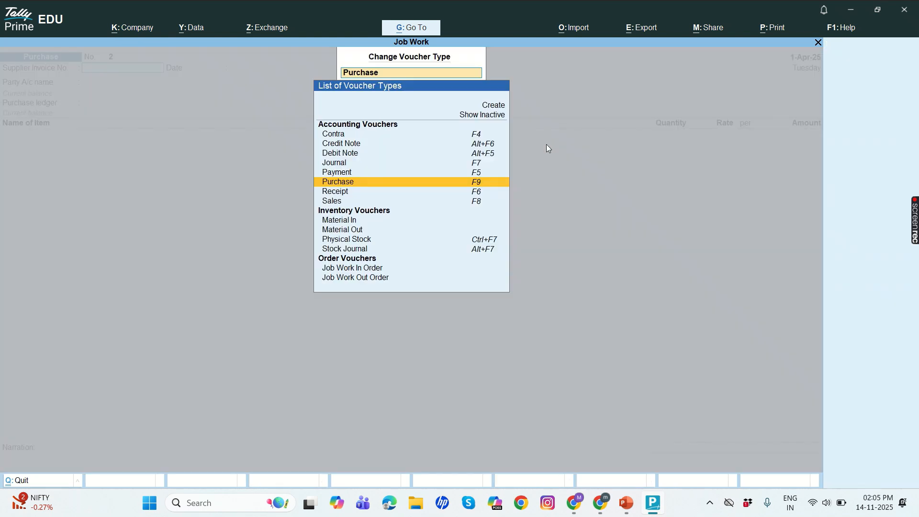
pyautogui.press('Down')
pyautogui.press('Down')
pyautogui.press('Down')
pyautogui.press('Down')
pyautogui.press('Down')
pyautogui.press('Down')
pyautogui.press('Down')
pyautogui.press('Down')
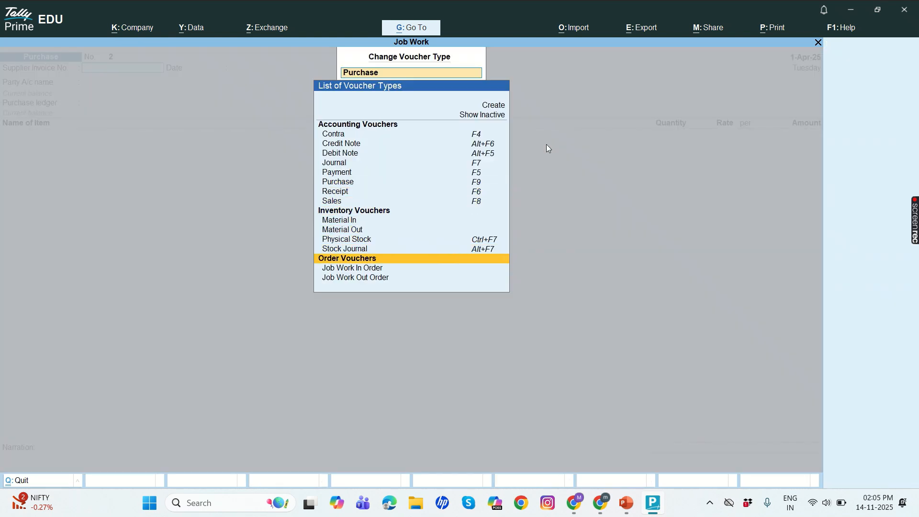
pyautogui.press('Return')
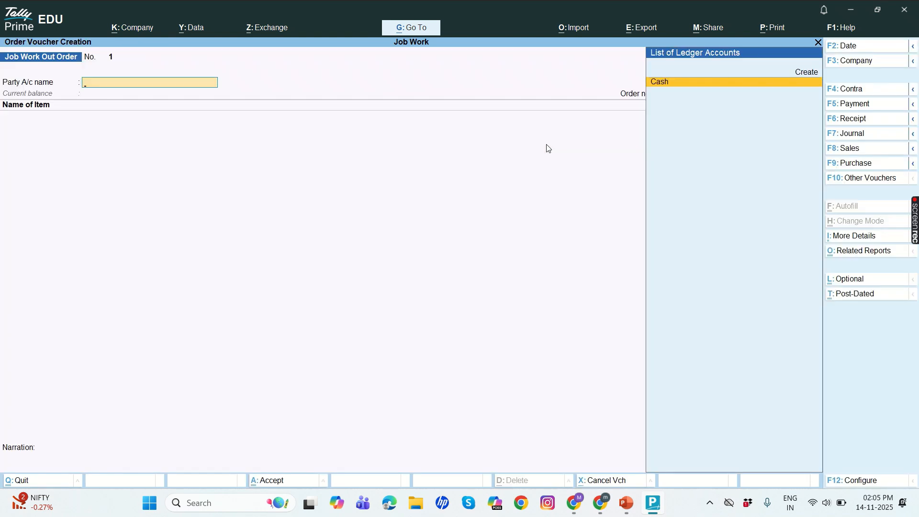
# Create a party ledger named Suman Pvt Ltd under Sundry Creditors from the order voucher
pyautogui.press('Up')
pyautogui.press('Return')
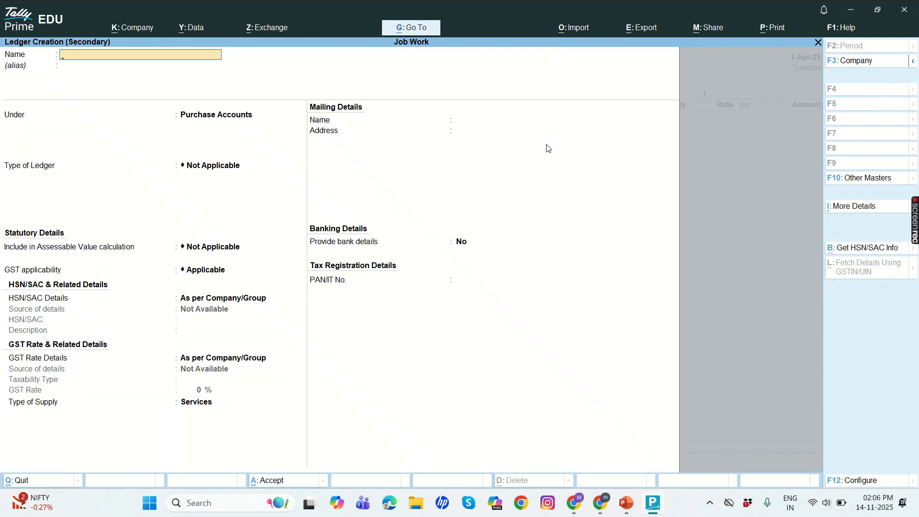
pyautogui.write('Suman Pvt Ltd')
pyautogui.press('Return')
pyautogui.write('S')
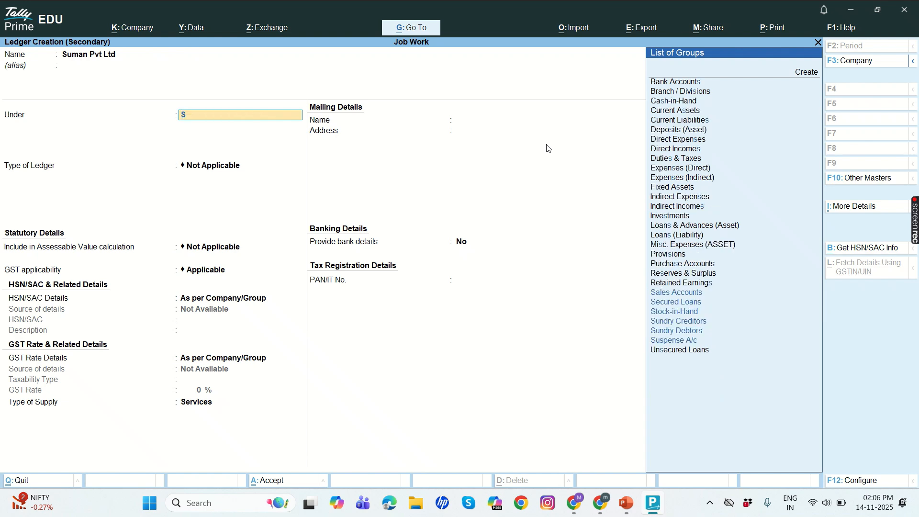
pyautogui.press('Up')
pyautogui.press('Up')
pyautogui.press('Down')
pyautogui.press('Down')
pyautogui.press('Down')
pyautogui.press('Up')
pyautogui.press('Up')
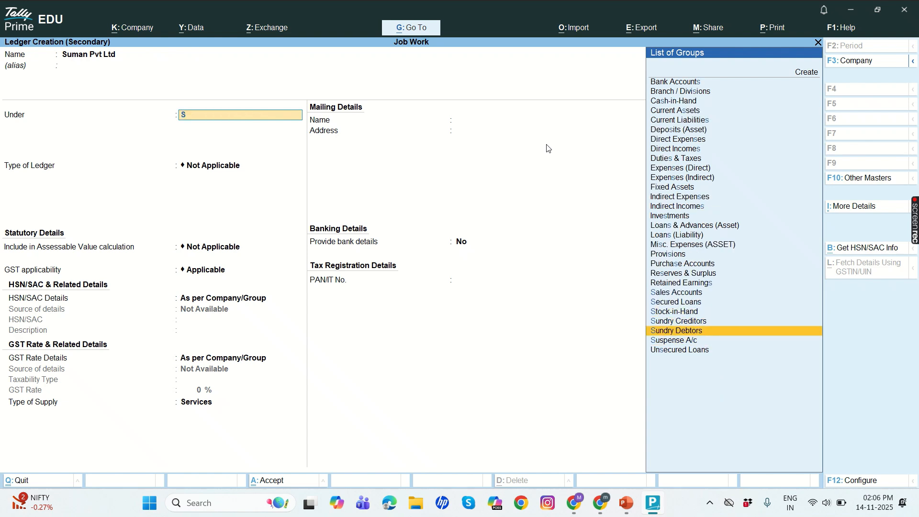
pyautogui.press('Return')
# Keep the default balance, mailing and tax details for Suman Pvt Ltd, with state Delhi and Regular registration, and save the ledger
pyautogui.press('Return')
pyautogui.press('Return')
pyautogui.press('Return')
pyautogui.press('Return')
pyautogui.press('Return')
pyautogui.press('Return')
pyautogui.press('Return')
pyautogui.press('Return')
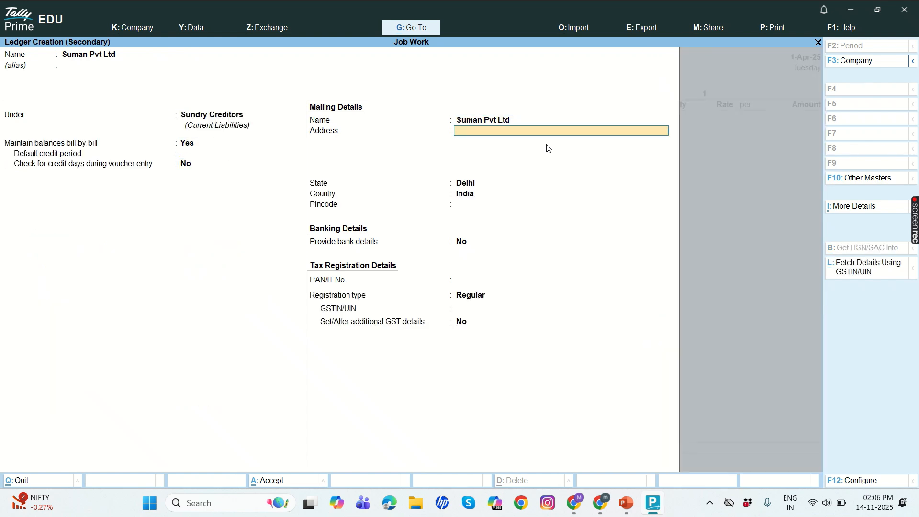
pyautogui.press('Return')
pyautogui.press('Return')
pyautogui.press('Return')
pyautogui.press('Return')
pyautogui.press('Return')
pyautogui.press('Return')
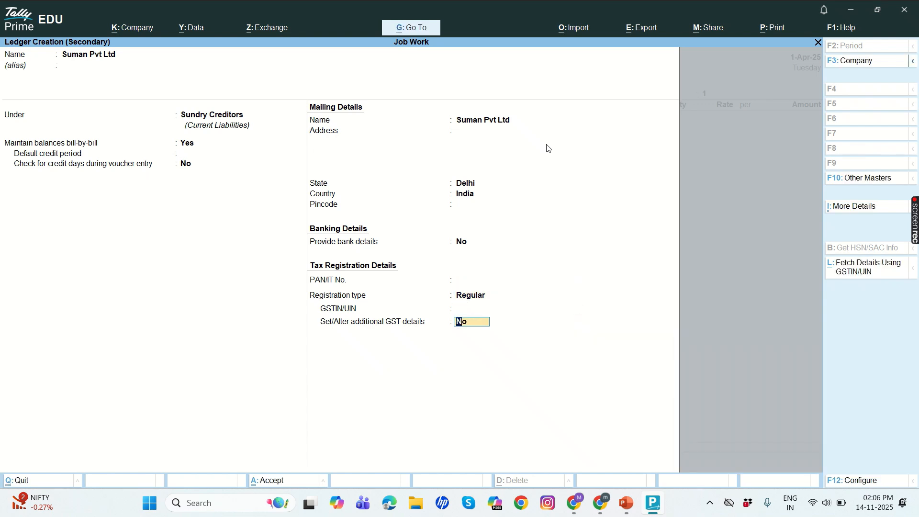
pyautogui.press('Return')
pyautogui.press('Return')
# Leave the dispatch details and process instructions blank, accept the default party details, and set the order number to ord/789
pyautogui.press('Return')
pyautogui.press('Return')
pyautogui.press('Return')
pyautogui.press('Return')
pyautogui.press('Return')
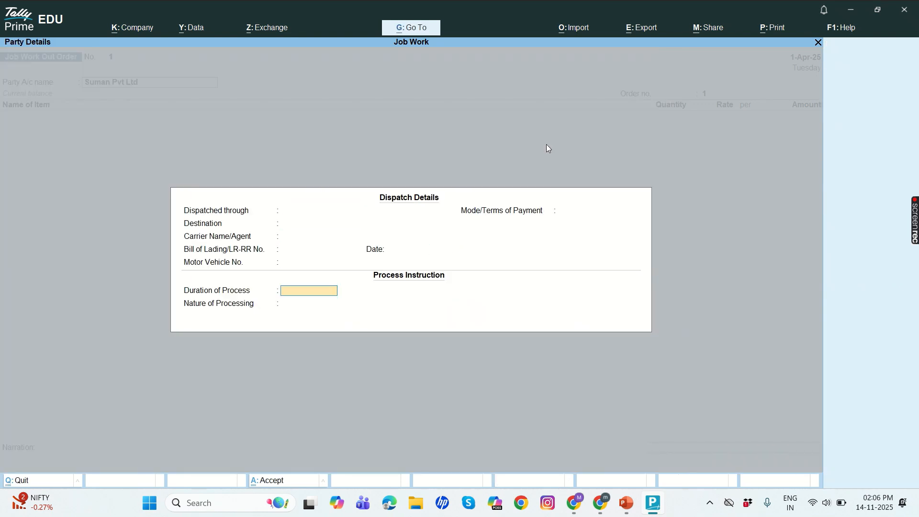
pyautogui.press('Return')
pyautogui.press('Return')
pyautogui.press('Return')
pyautogui.press('Return')
pyautogui.press('Return')
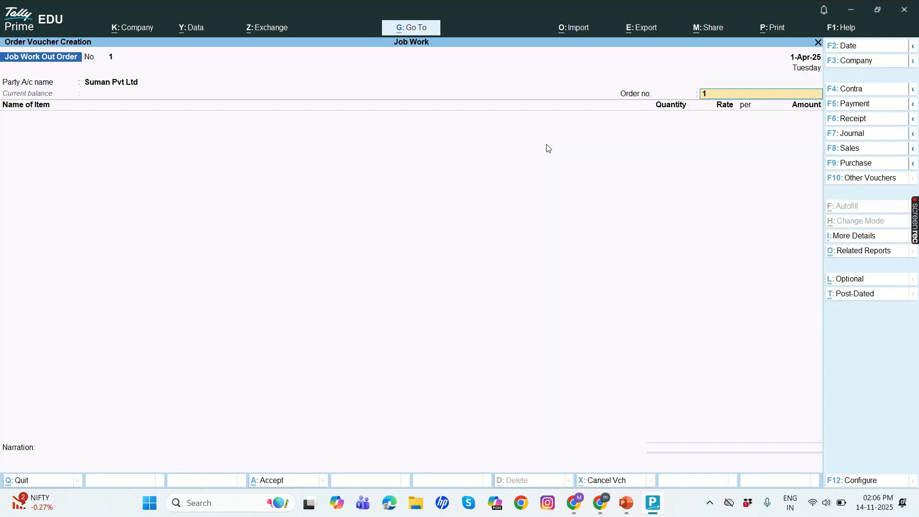
pyautogui.write('ord/789')
pyautogui.press('Return')
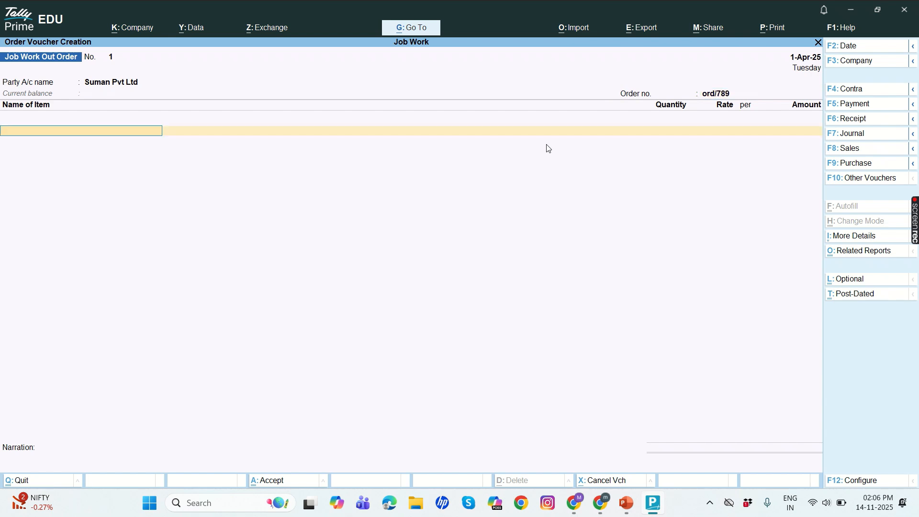
# Add Computer to the order with component tracking on, due on 1-Apr-25, quantity 10 pcs, filling components from the Computer BOM
pyautogui.write('C')
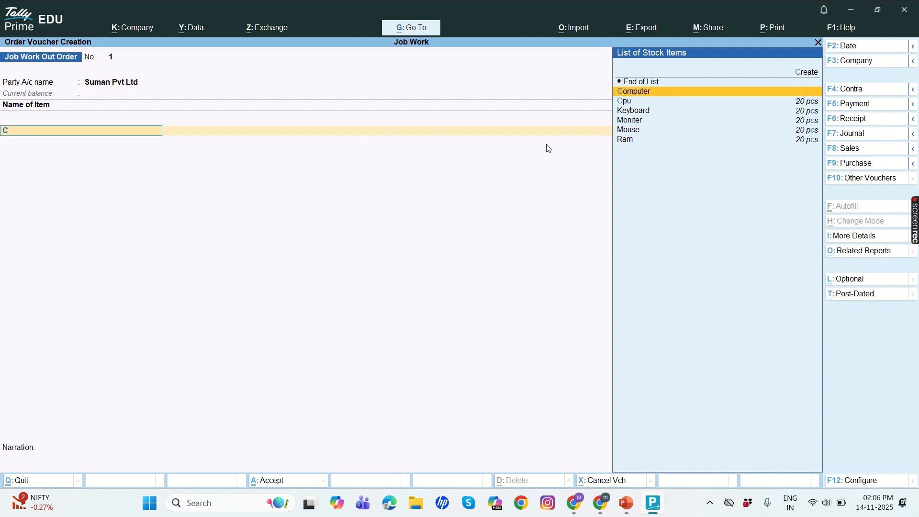
pyautogui.press('Return')
pyautogui.press('Return')
pyautogui.press('Return')
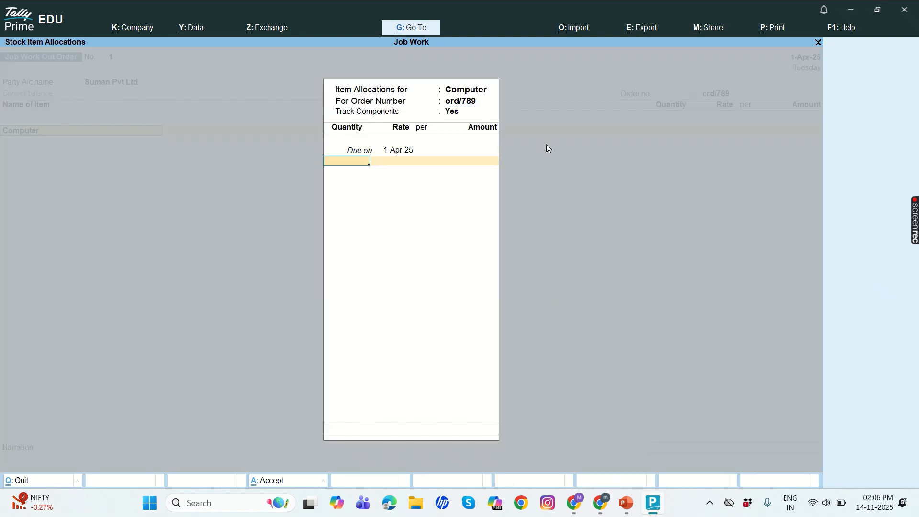
pyautogui.write('10')
pyautogui.press('Return')
pyautogui.press('Return')
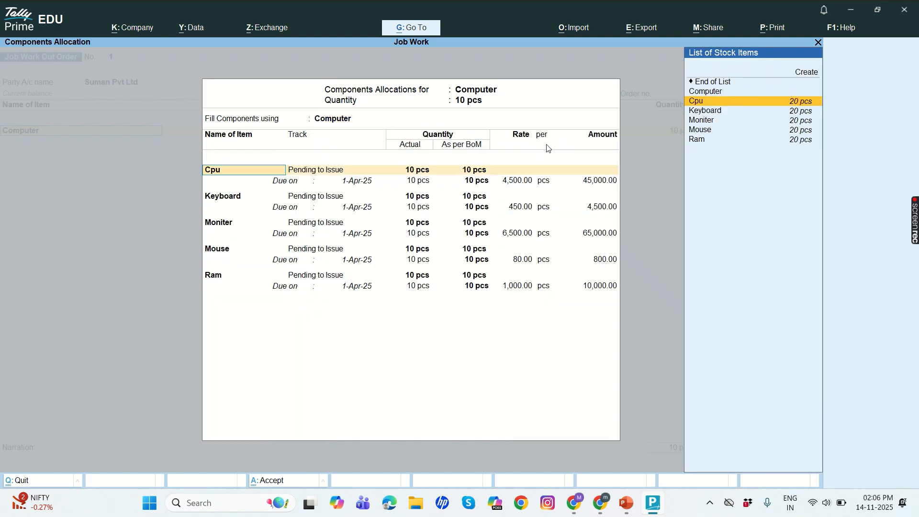
# Accept the component allocations for Cpu, Keyboard, Moniter, Mouse and Ram as Pending to Issue, 10 pcs each, due on 1-Apr-25
pyautogui.press('Return')
pyautogui.press('Return')
pyautogui.press('Return')
pyautogui.press('Return')
pyautogui.press('Return')
pyautogui.press('Return')
pyautogui.press('Return')
pyautogui.press('Return')
pyautogui.press('Return')
pyautogui.press('Return')
pyautogui.press('Return')
pyautogui.press('Return')
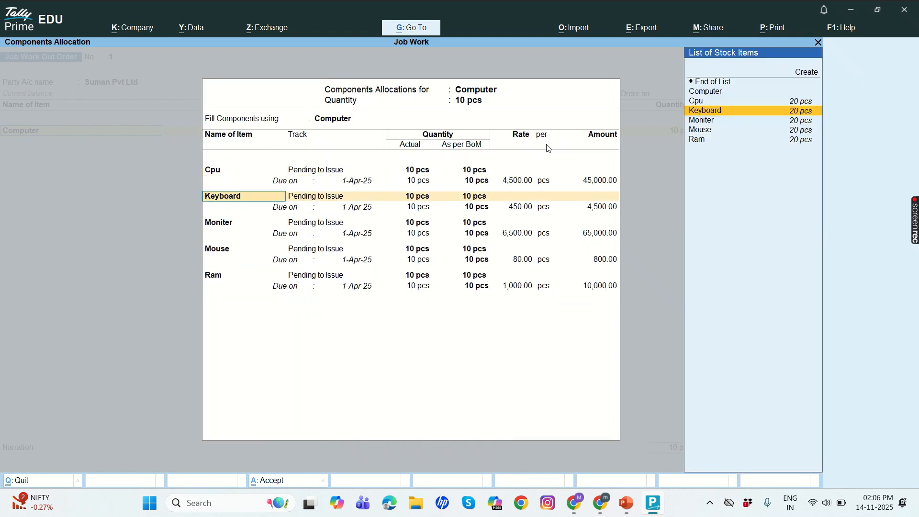
pyautogui.press('Return')
pyautogui.press('Return')
pyautogui.press('Return')
pyautogui.press('Return')
pyautogui.press('Return')
pyautogui.press('Return')
pyautogui.press('Return')
pyautogui.press('Return')
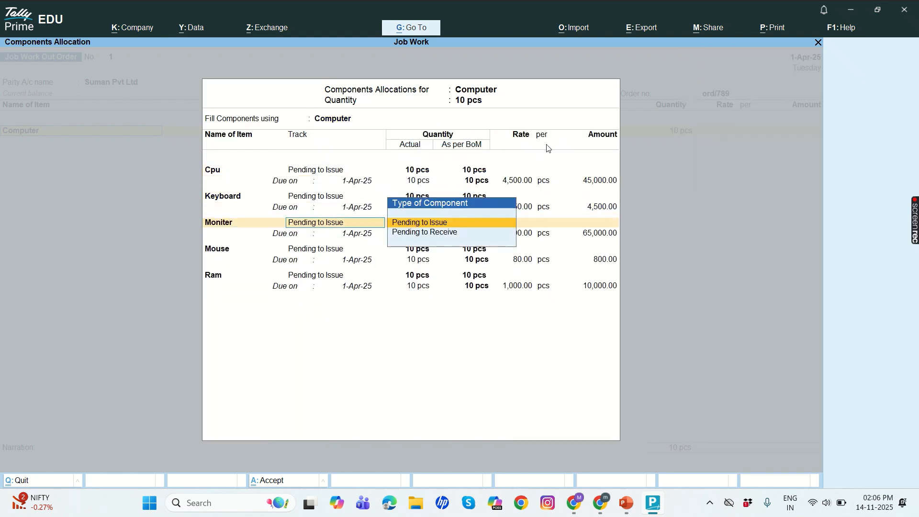
pyautogui.press('Return')
pyautogui.press('Return')
pyautogui.press('Return')
pyautogui.press('Return')
pyautogui.press('Return')
pyautogui.press('Return')
pyautogui.press('Return')
pyautogui.press('Return')
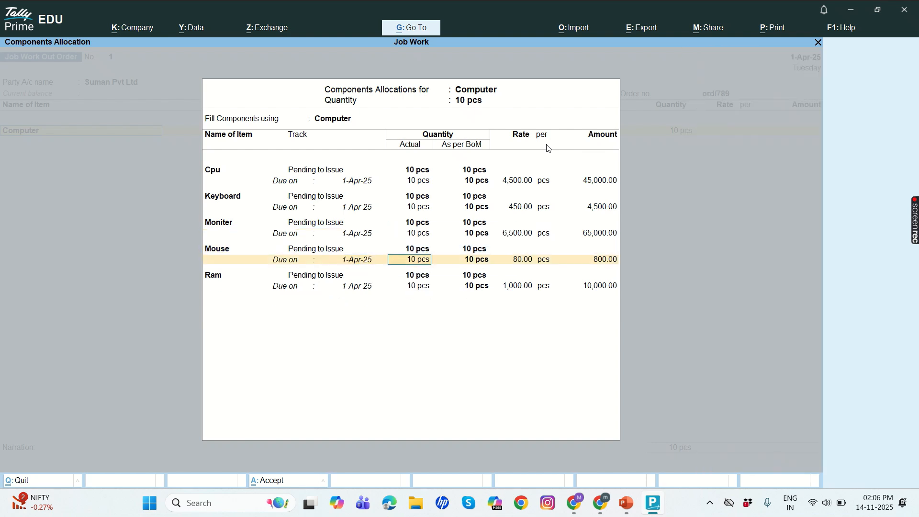
pyautogui.press('Return')
pyautogui.press('Return')
pyautogui.press('Return')
pyautogui.press('Return')
pyautogui.press('Return')
pyautogui.press('Return')
pyautogui.press('Return')
pyautogui.press('Return')
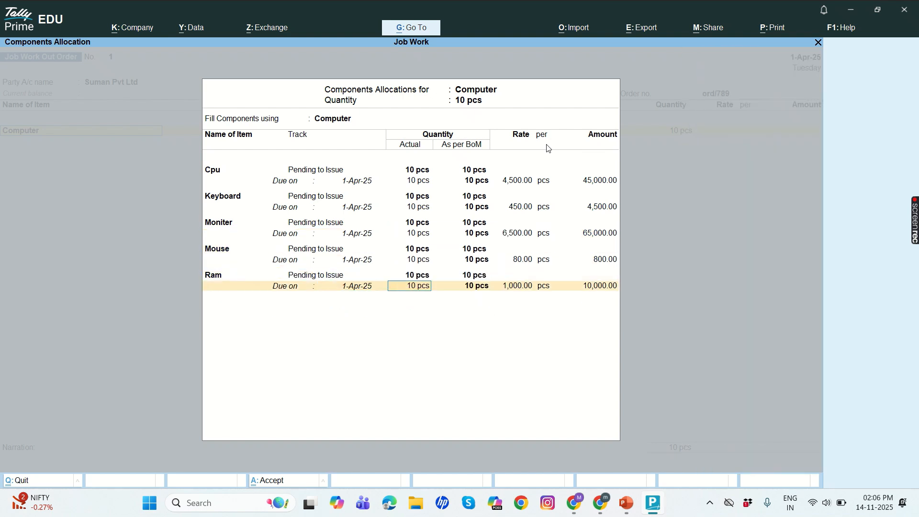
pyautogui.press('Return')
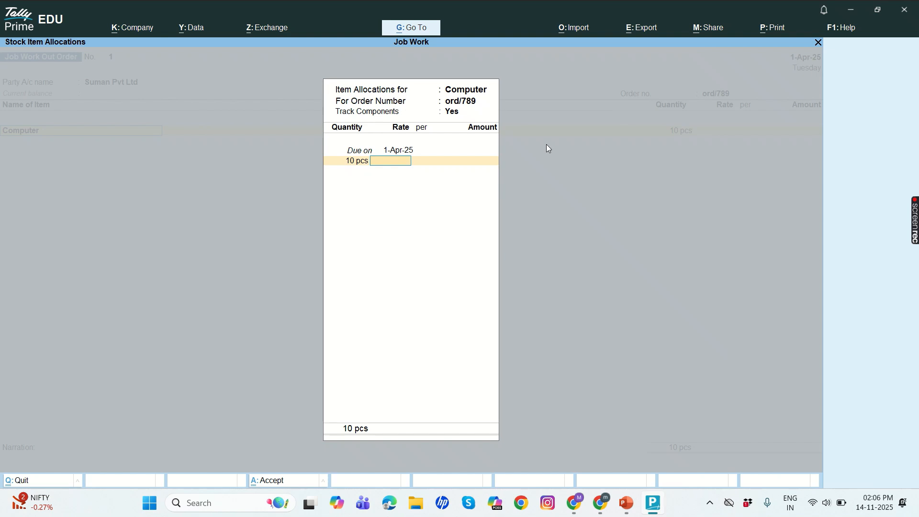
# Set the Computer rate to 500 per pcs, end the item list, leave the narration blank and save the Job Work Out Order
pyautogui.write('500')
pyautogui.press('Return')
pyautogui.press('Return')
pyautogui.press('Return')
pyautogui.press('Return')
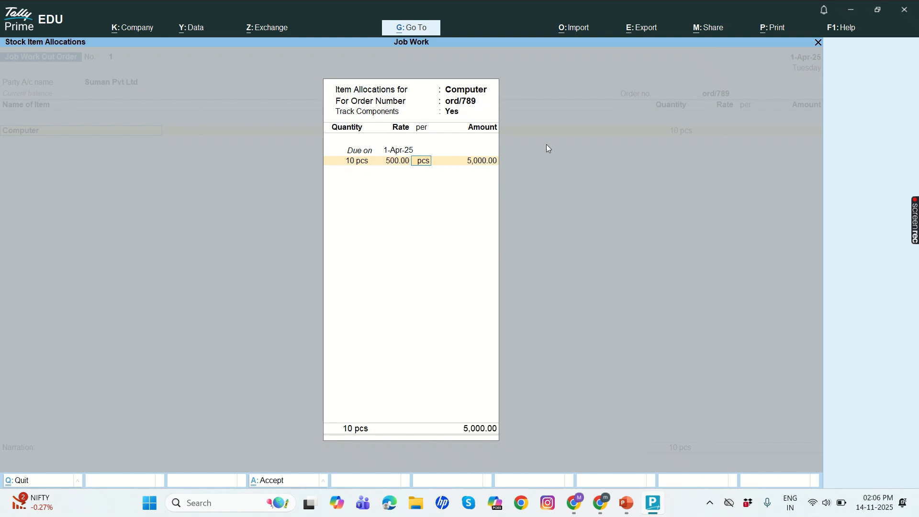
pyautogui.press('Return')
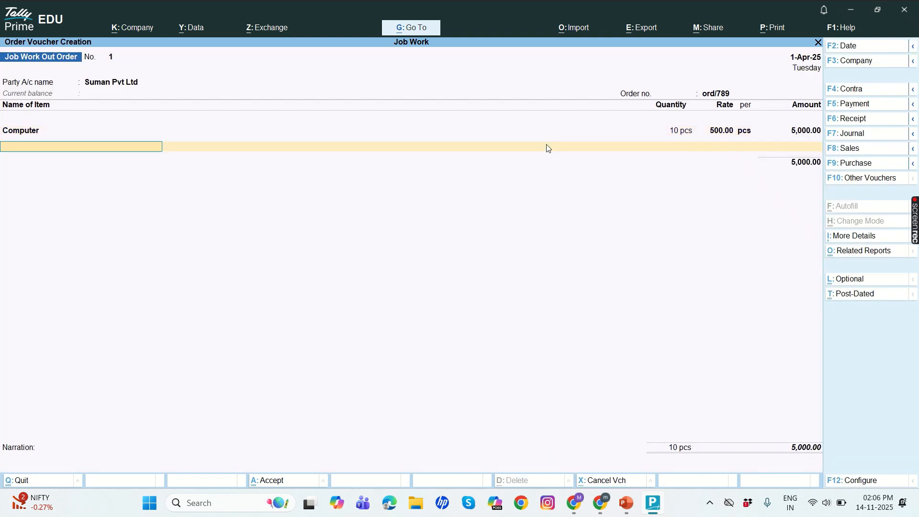
pyautogui.press('Return')
pyautogui.press('Return')
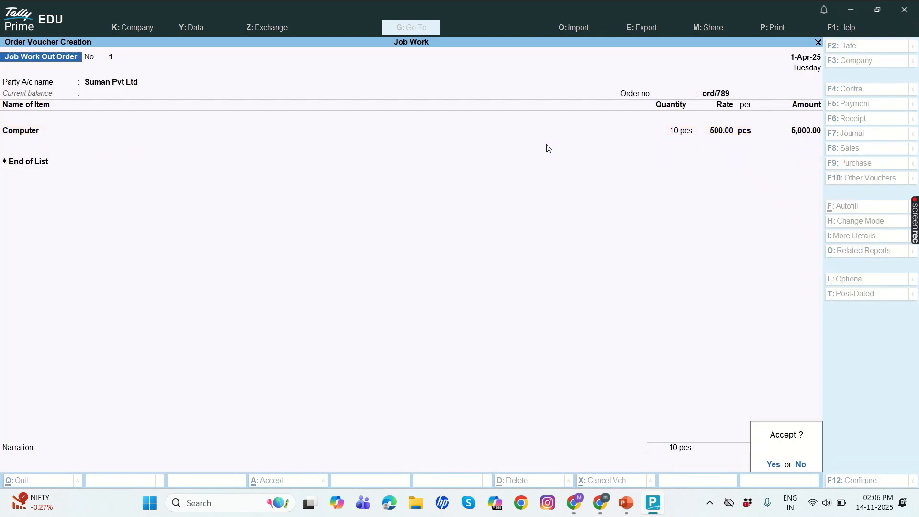
pyautogui.press('Return')
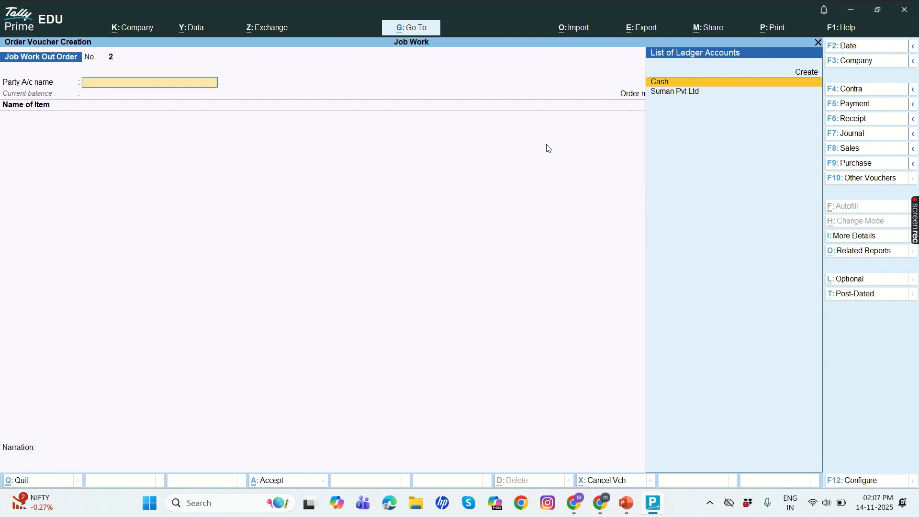
# Switch to a Material Out voucher and choose Suman Pvt Ltd as its party account
pyautogui.press('F10')
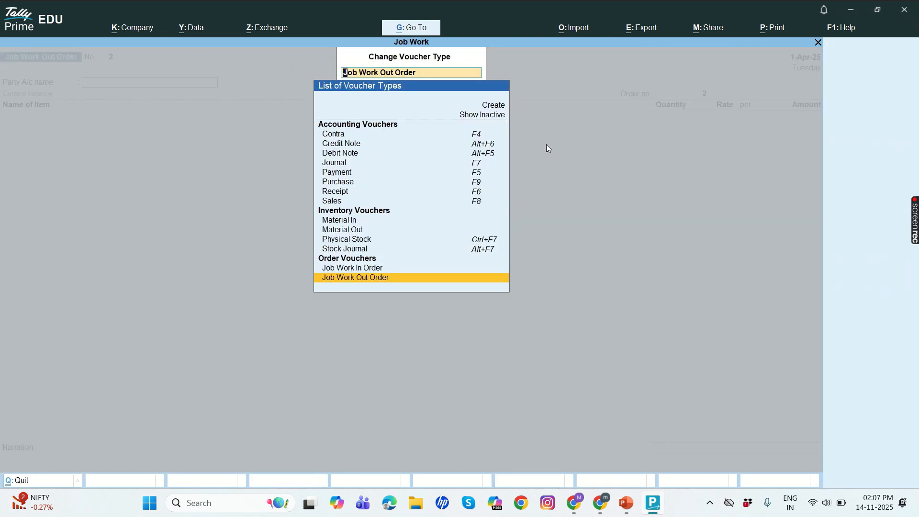
pyautogui.press('Up')
pyautogui.press('Up')
pyautogui.press('Up')
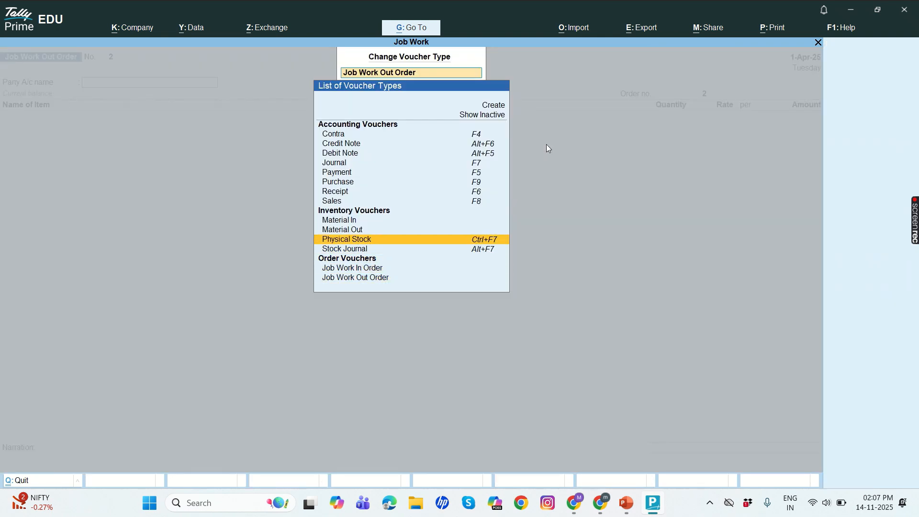
pyautogui.press('Up')
pyautogui.press('Return')
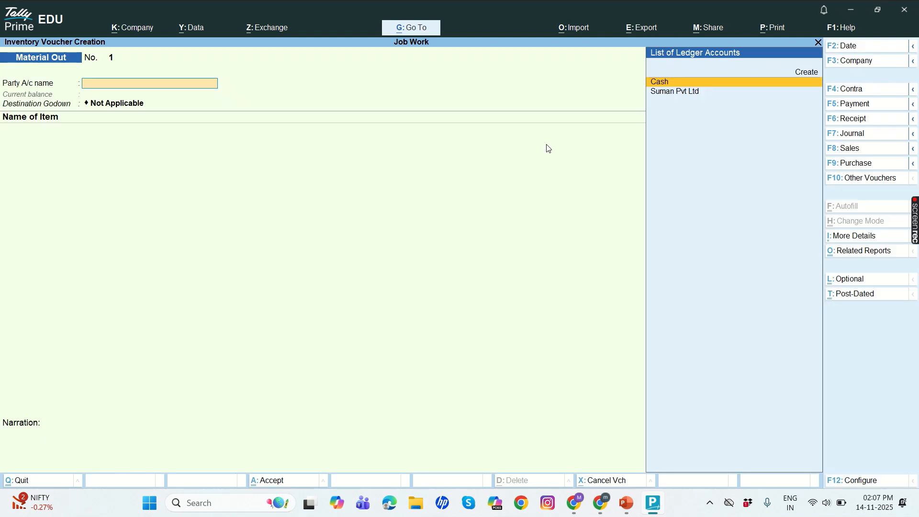
pyautogui.press('Down')
pyautogui.press('Return')
# Link the Material Out voucher to order ord/789, leaving the payment terms, dispatch details and process instructions blank
pyautogui.press('Return')
pyautogui.press('Return')
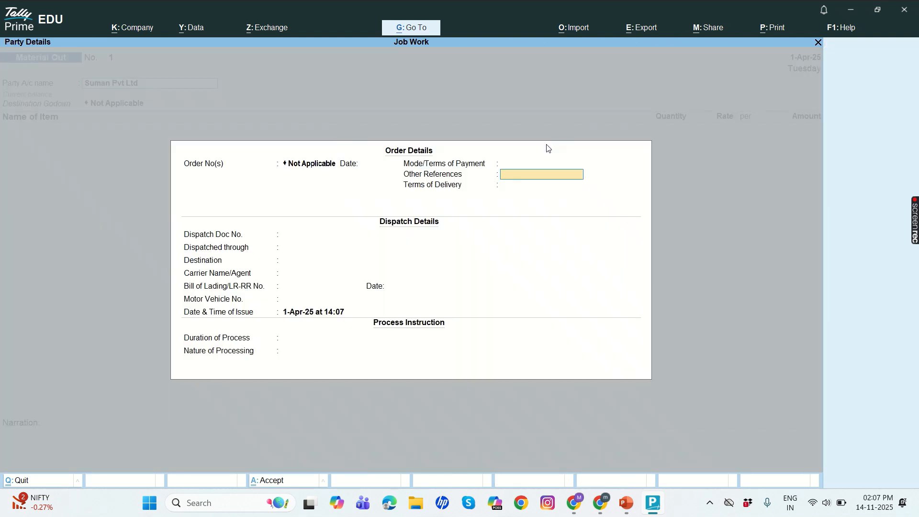
pyautogui.press('Up')
pyautogui.press('Up')
pyautogui.press('Down')
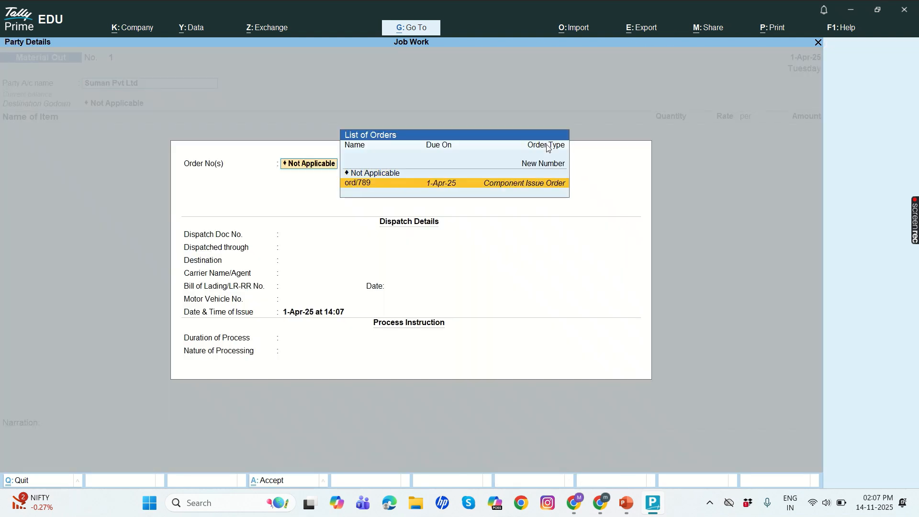
pyautogui.press('Return')
pyautogui.press('Return')
pyautogui.press('Return')
pyautogui.press('Return')
pyautogui.press('Return')
pyautogui.press('Return')
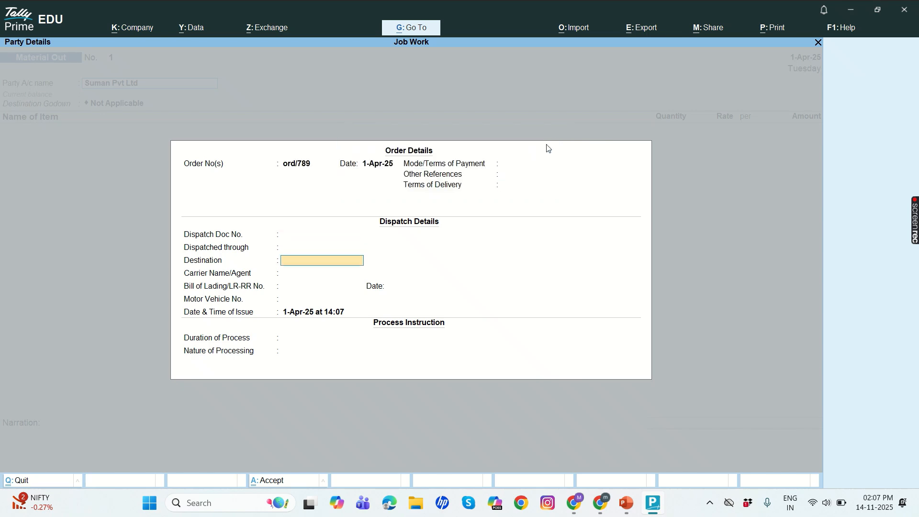
pyautogui.press('Return')
pyautogui.press('Return')
pyautogui.press('Return')
pyautogui.press('Return')
pyautogui.press('Return')
pyautogui.press('Return')
pyautogui.press('Return')
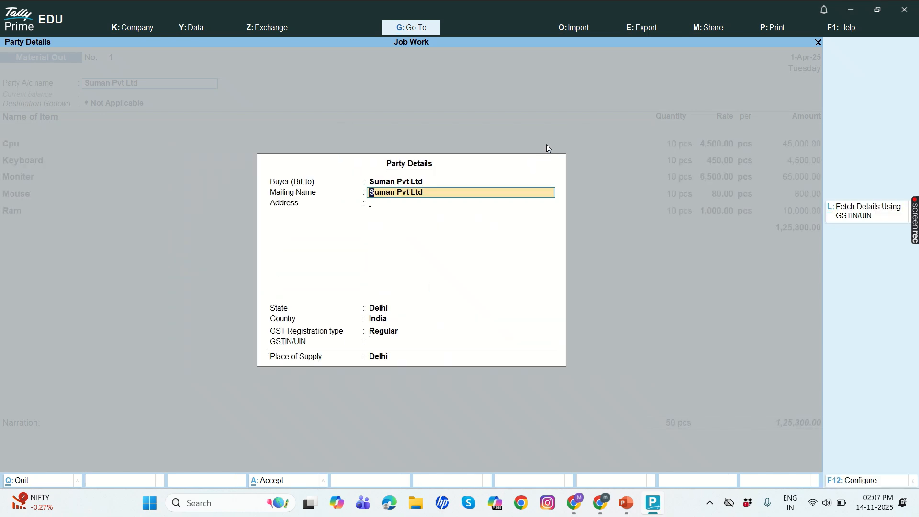
# Keep the buyer's default mailing name, blank address, state Delhi and Regular GST registration for the Material Out voucher
pyautogui.press('Return')
pyautogui.press('Return')
pyautogui.press('Return')
pyautogui.press('Return')
pyautogui.press('Return')
pyautogui.press('Return')
pyautogui.press('Return')
# Accept the filled-in Cpu, Keyboard, Moniter, Mouse and Ram lines at 10 pcs each with their default rates
pyautogui.press('Return')
pyautogui.press('Return')
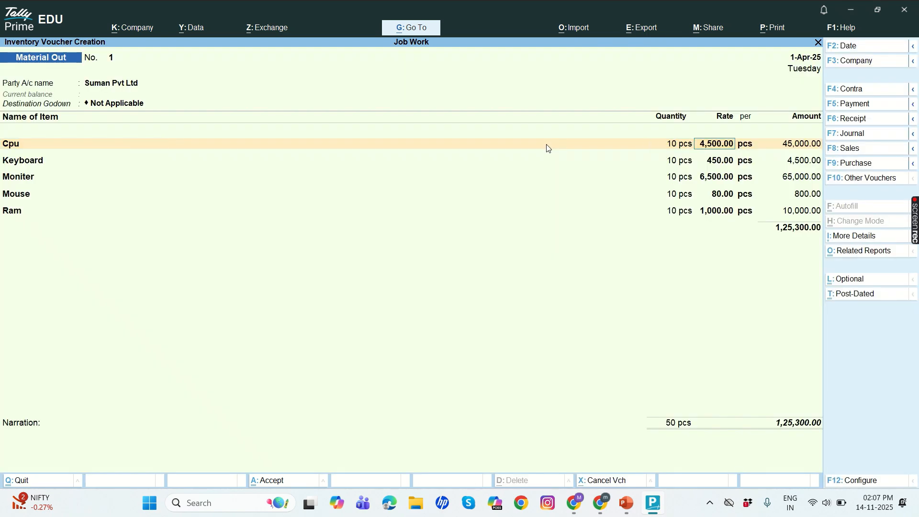
pyautogui.press('Return')
pyautogui.press('Return')
pyautogui.press('Return')
pyautogui.press('Return')
pyautogui.press('Return')
pyautogui.press('Return')
pyautogui.press('Return')
pyautogui.press('Return')
pyautogui.press('Return')
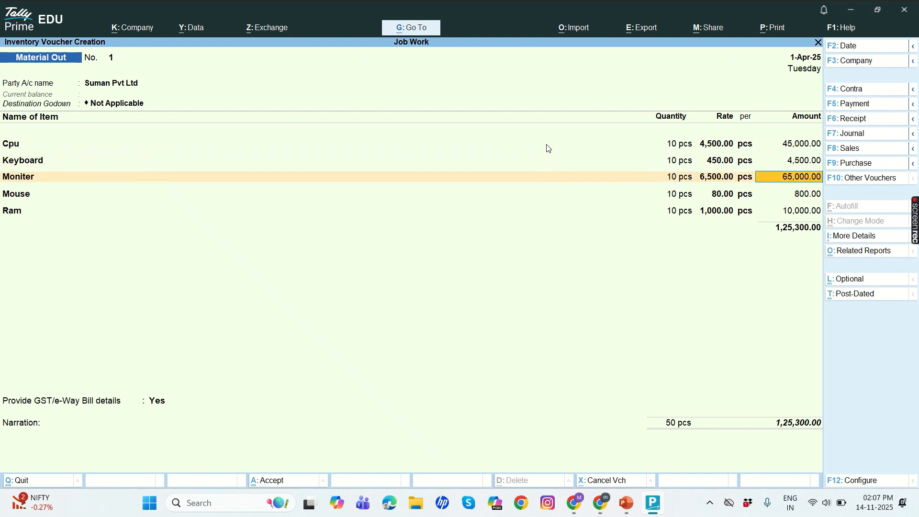
pyautogui.press('Return')
pyautogui.press('Return')
pyautogui.press('Return')
pyautogui.press('Return')
pyautogui.press('Return')
pyautogui.press('Return')
pyautogui.press('Return')
pyautogui.press('Return')
pyautogui.press('Return')
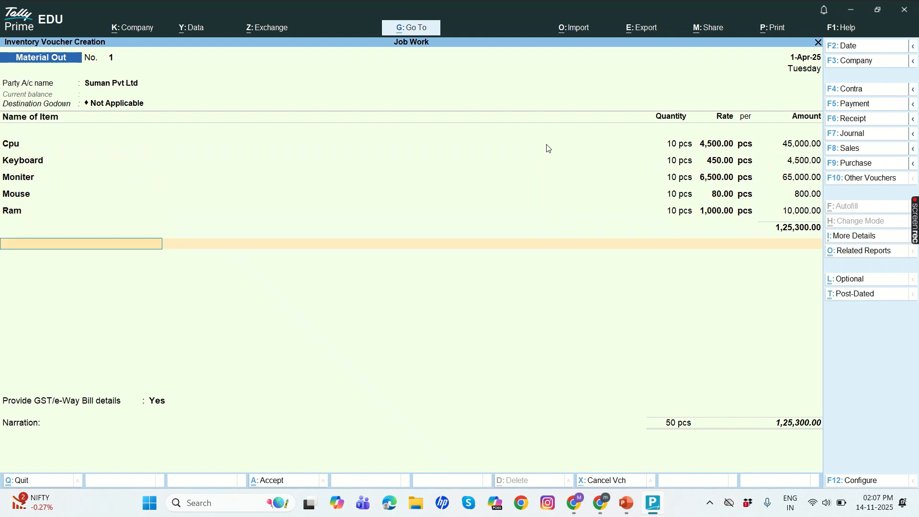
# End the item list, set Provide GST/e-Way Bill details to No, leave the narration blank and save the Material Out voucher
pyautogui.press('Return')
pyautogui.press('Up')
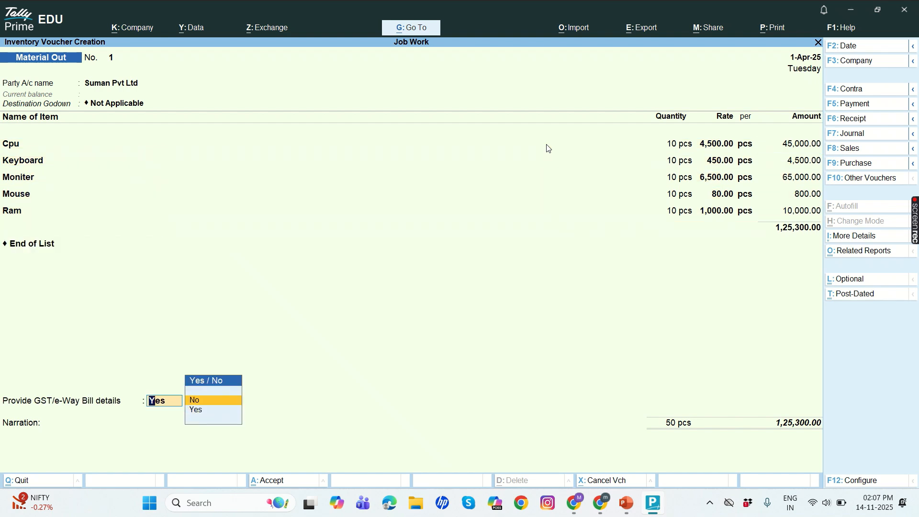
pyautogui.press('Return')
pyautogui.press('Return')
pyautogui.press('Return')
pyautogui.press('Return')
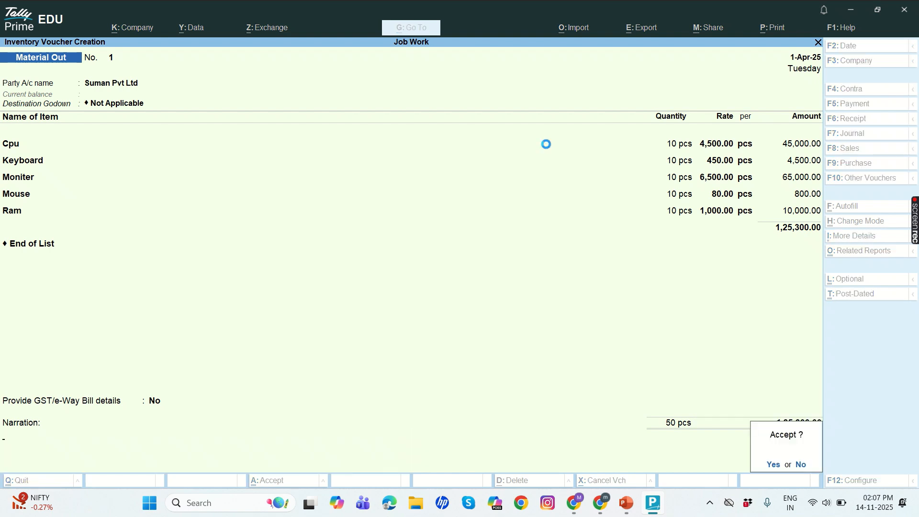
pyautogui.press('Return')
pyautogui.press('Return')
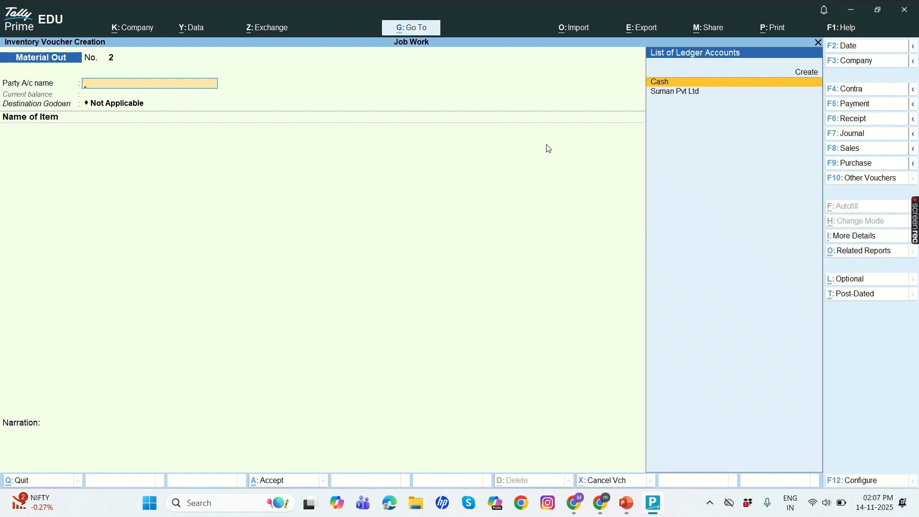
# Switch to a Material In voucher and choose Suman Pvt Ltd as its party account
pyautogui.press('F10')
pyautogui.press('Up')
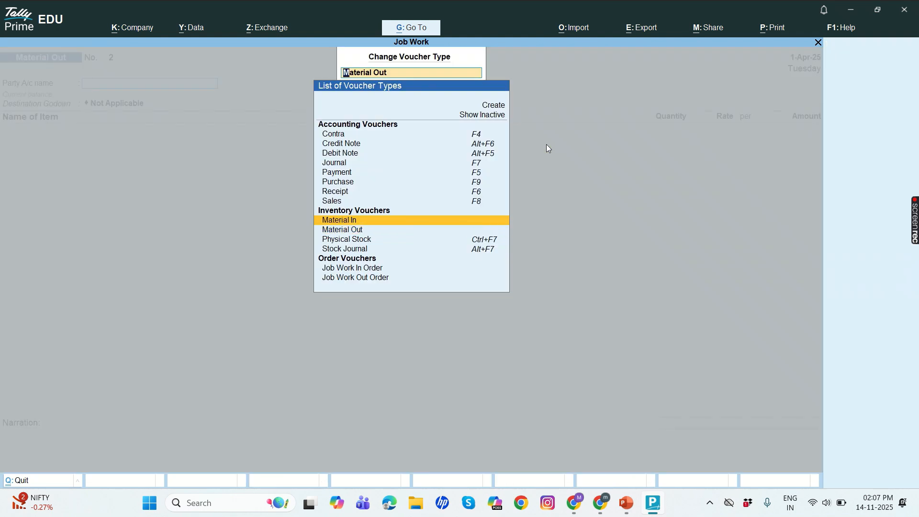
pyautogui.press('Return')
pyautogui.press('Down')
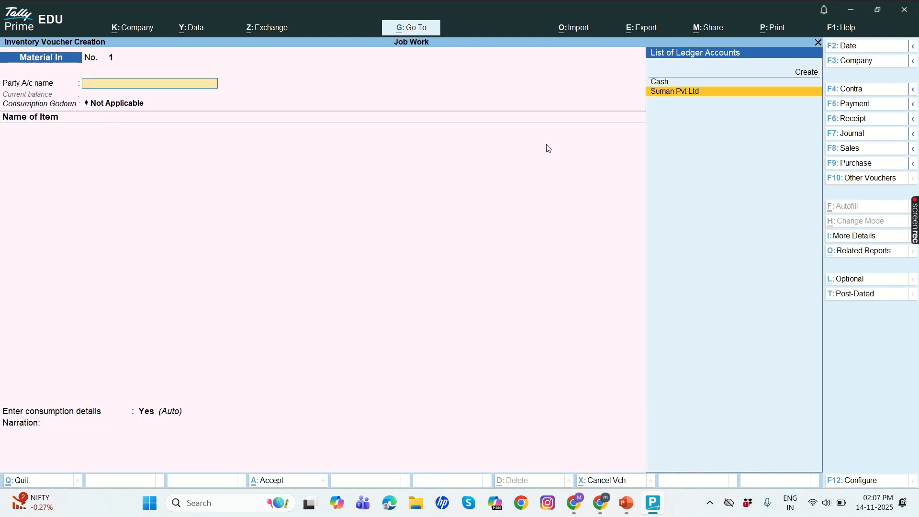
pyautogui.press('Return')
# Link the Material In voucher to order ord/789, leaving the payment terms and the party's document details blank
pyautogui.press('Down')
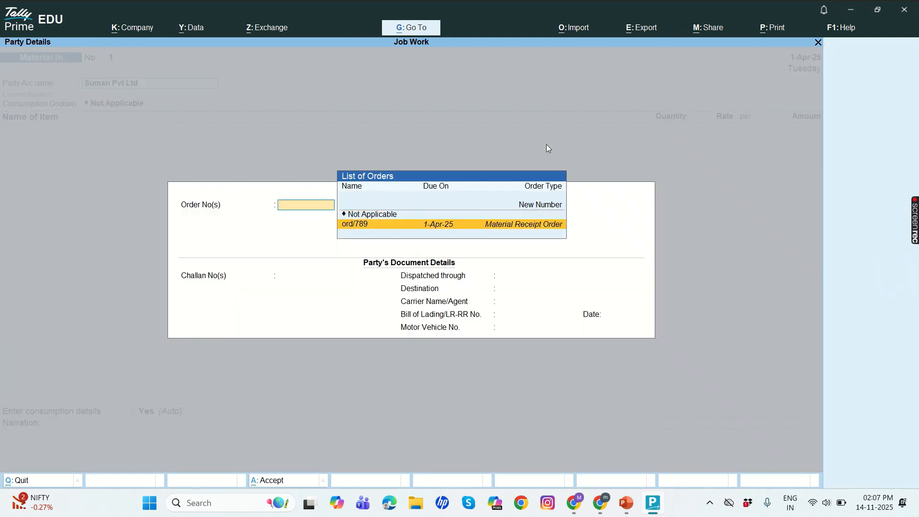
pyautogui.press('Return')
pyautogui.press('Return')
pyautogui.press('Return')
pyautogui.press('Return')
pyautogui.press('Return')
pyautogui.press('Return')
pyautogui.press('Return')
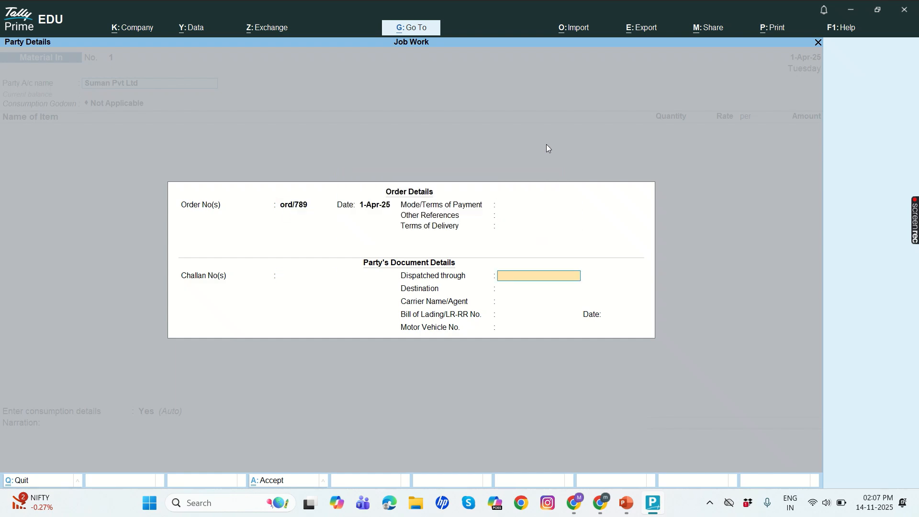
pyautogui.press('Return')
pyautogui.press('Return')
pyautogui.press('Return')
pyautogui.press('Return')
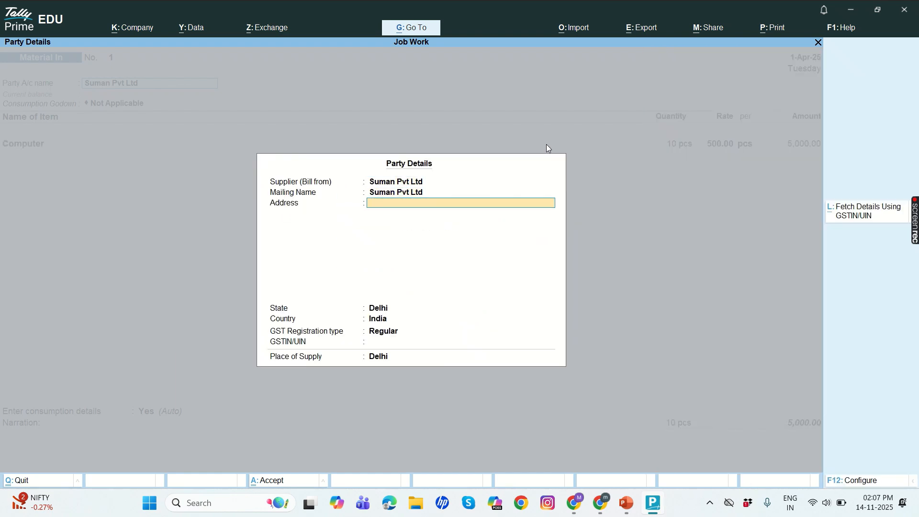
# Keep the supplier's blank address, state Delhi, country India and Regular GST registration for the Material In voucher
pyautogui.press('Return')
pyautogui.press('Return')
pyautogui.press('Return')
pyautogui.press('Return')
pyautogui.press('Return')
pyautogui.press('Return')
# Accept the Computer line at 10 pcs and 500 per pcs, leave the narration blank and save the Material In voucher
pyautogui.press('Return')
pyautogui.press('Return')
pyautogui.press('Return')
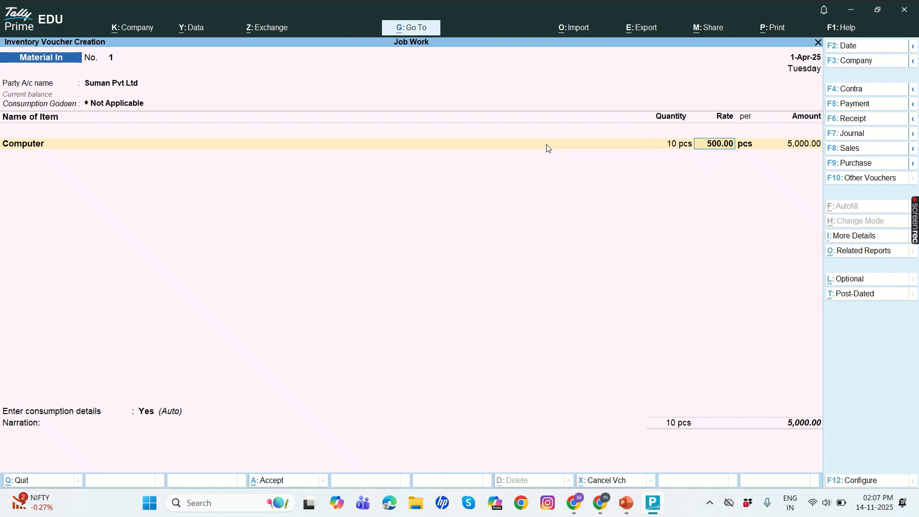
pyautogui.press('Return')
pyautogui.press('Return')
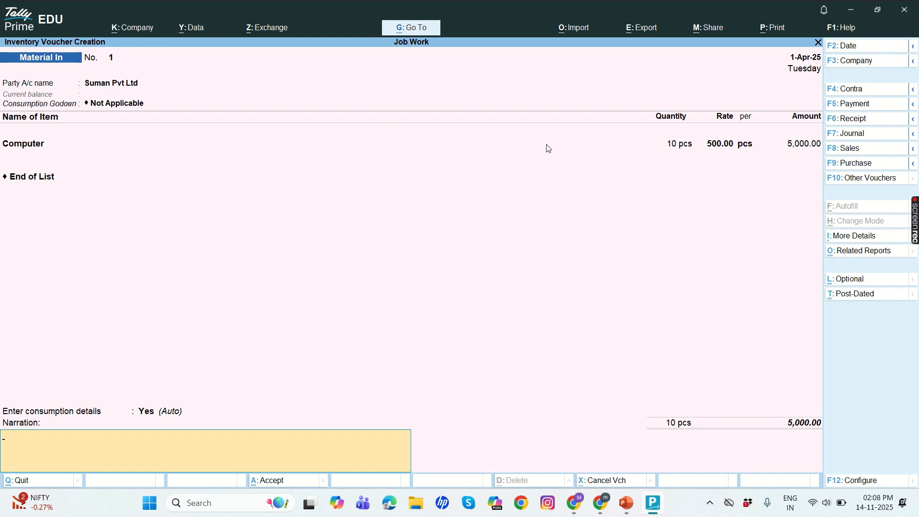
pyautogui.press('Return')
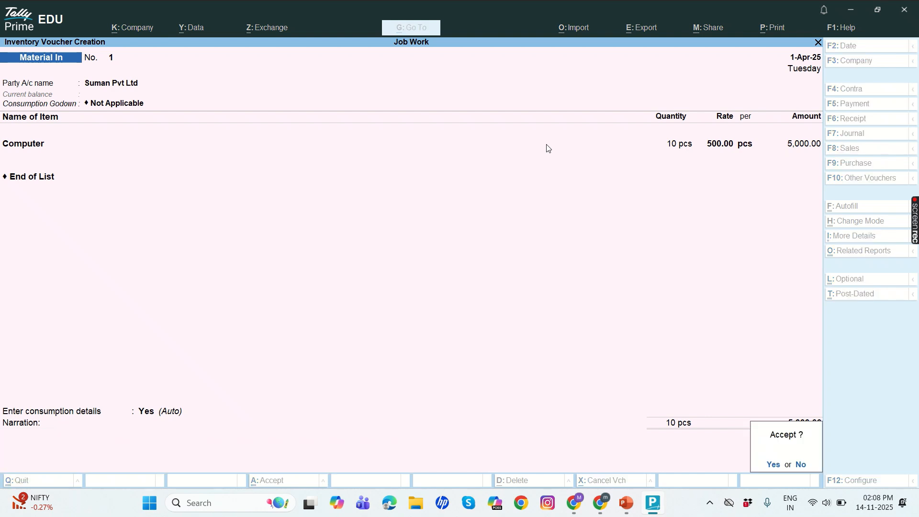
pyautogui.press('Return')
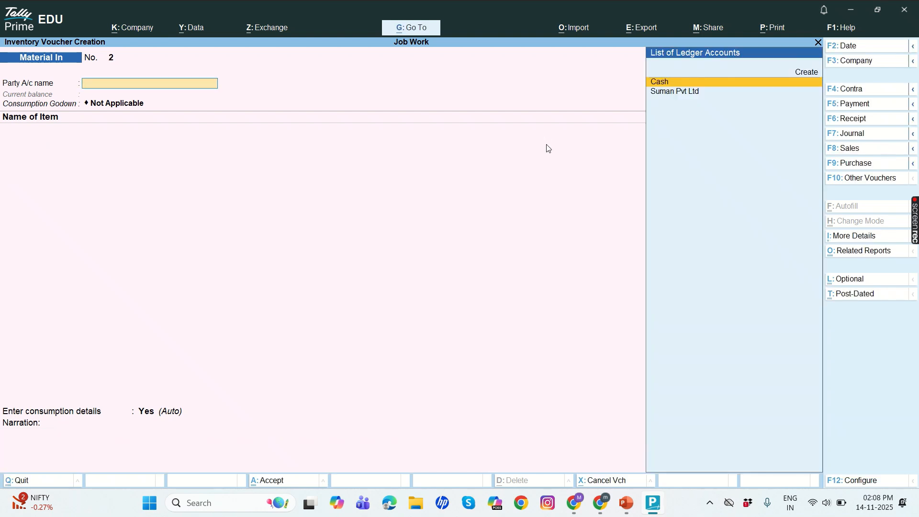